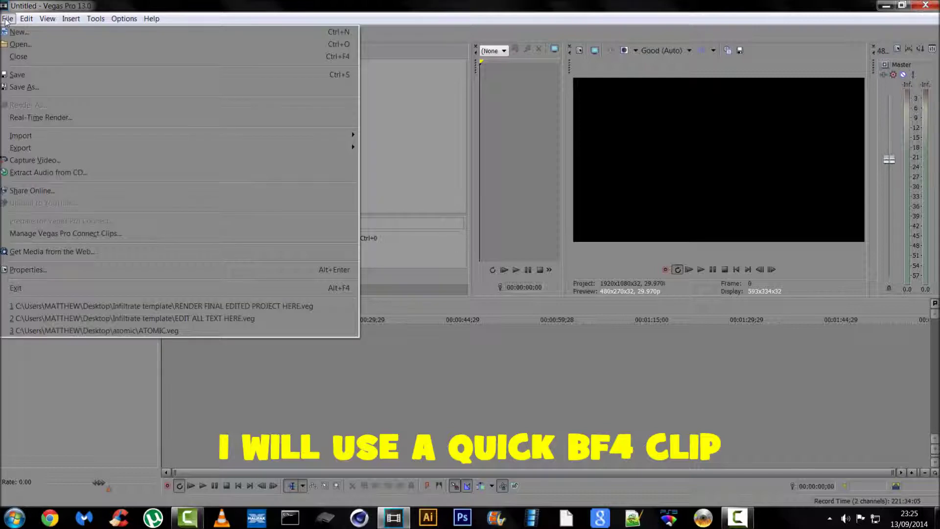
click(19, 44)
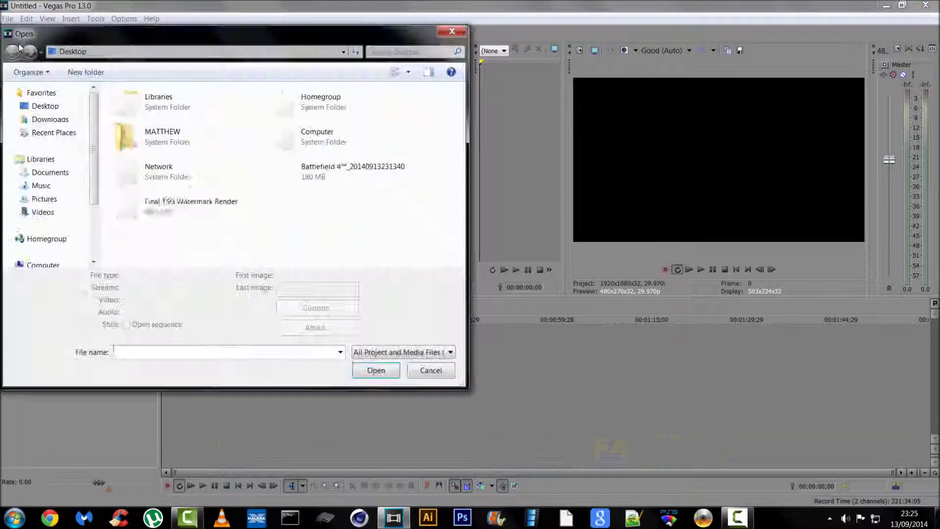
click(316, 171)
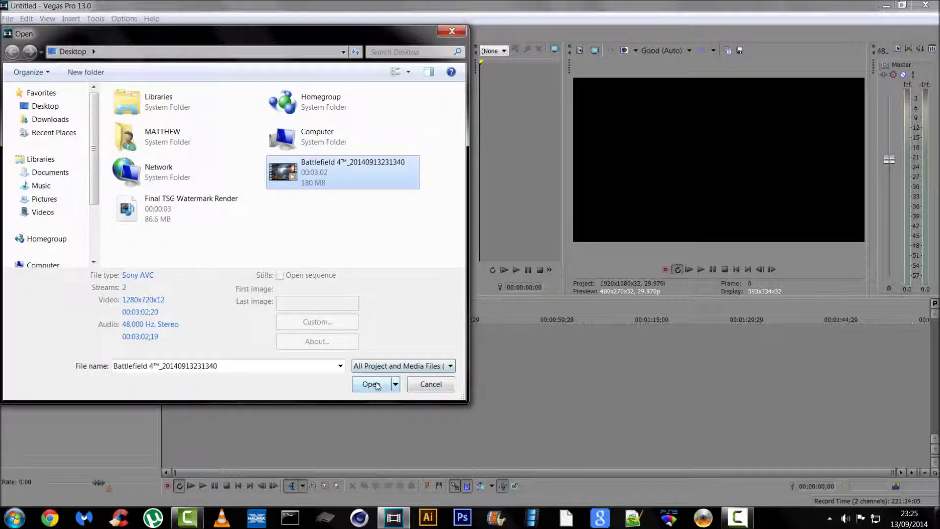
click(372, 384)
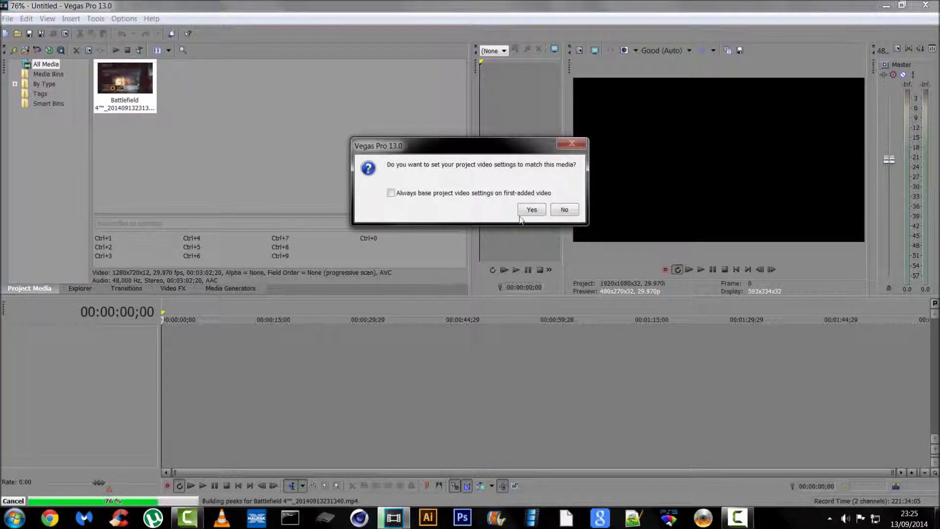
click(529, 210)
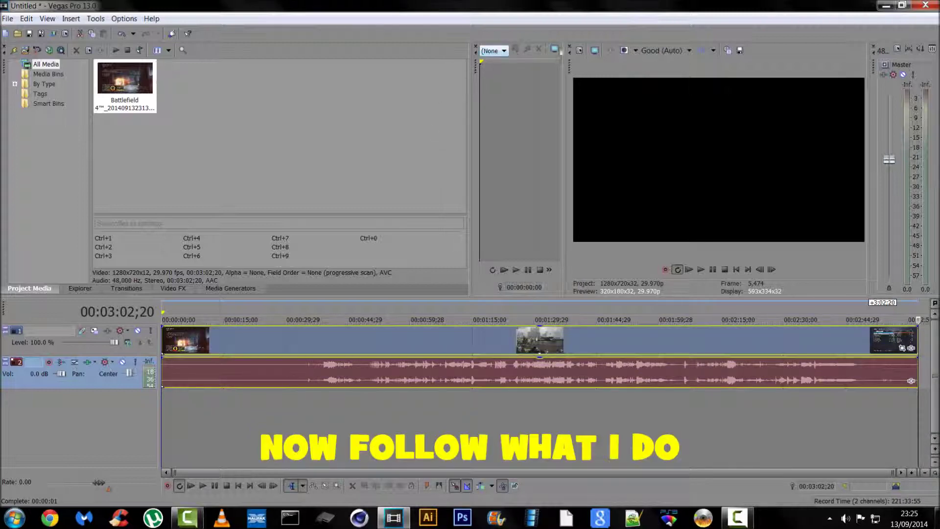
Set the project's full-resolution rendering quality and its audio resample and stretch quality to Best.
click(579, 50)
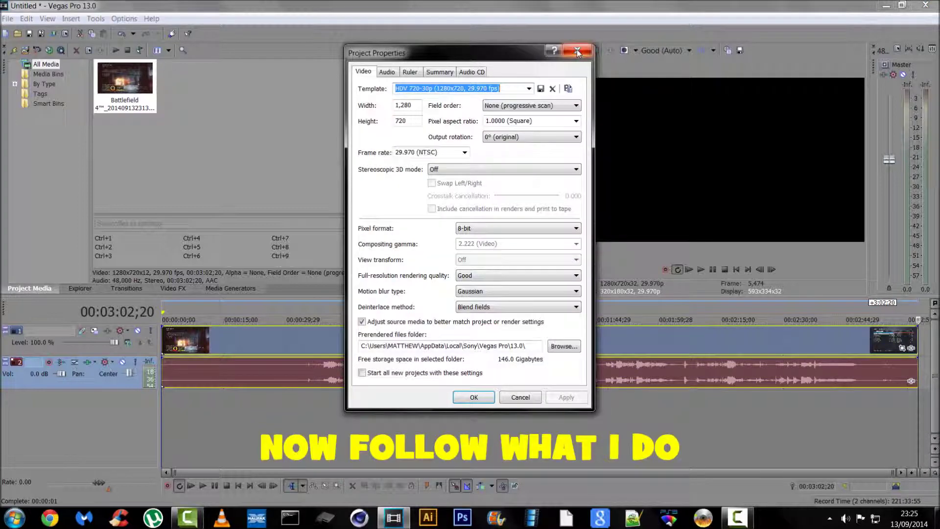
click(495, 275)
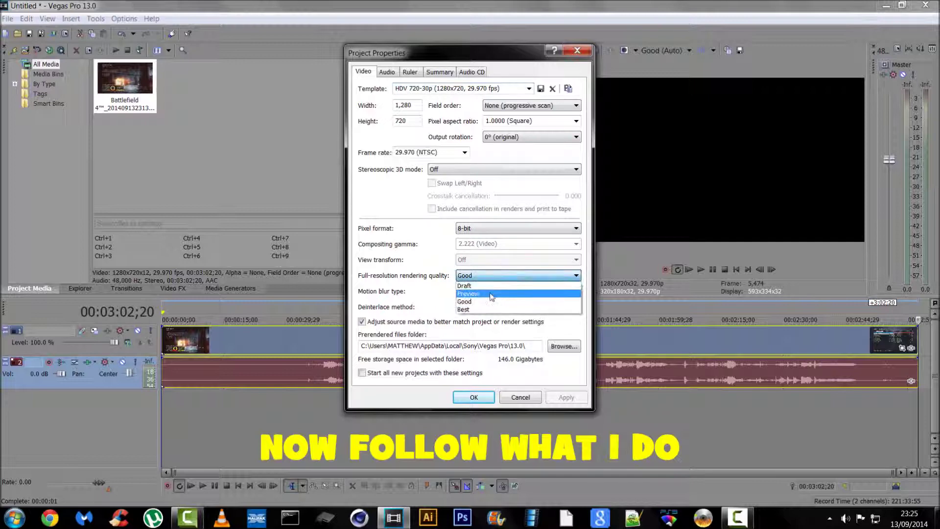
click(483, 310)
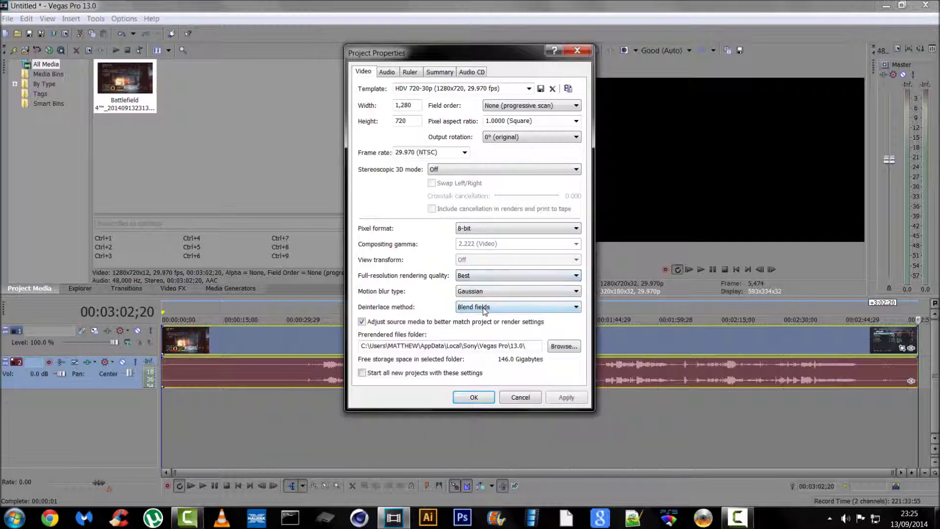
click(387, 73)
click(544, 157)
click(561, 182)
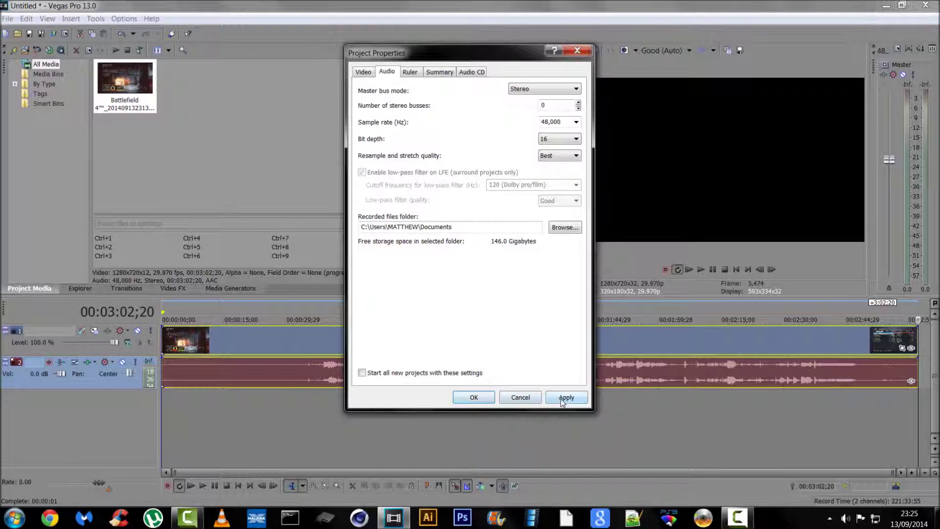
click(475, 397)
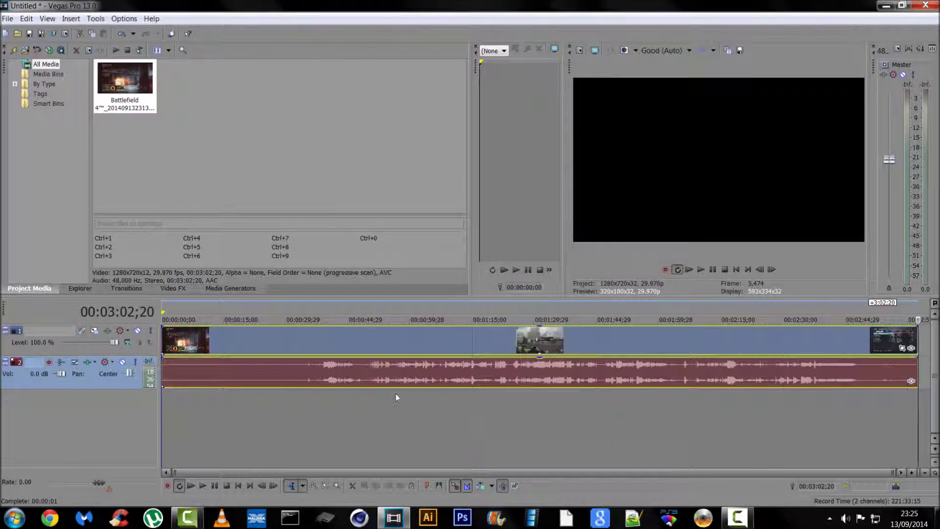
Trim the end of the gameplay clip to about 53 seconds and disable resampling for its video event.
drag(916, 344, 381, 352)
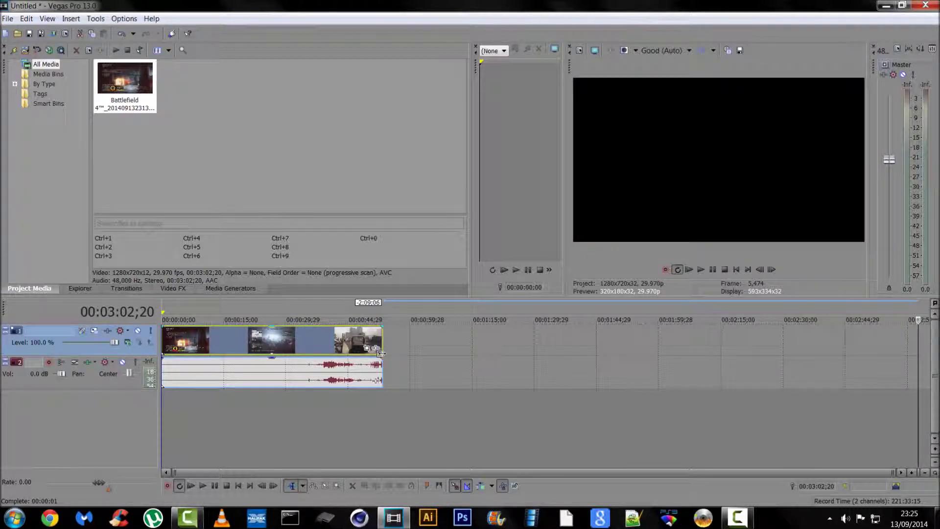
click(265, 335)
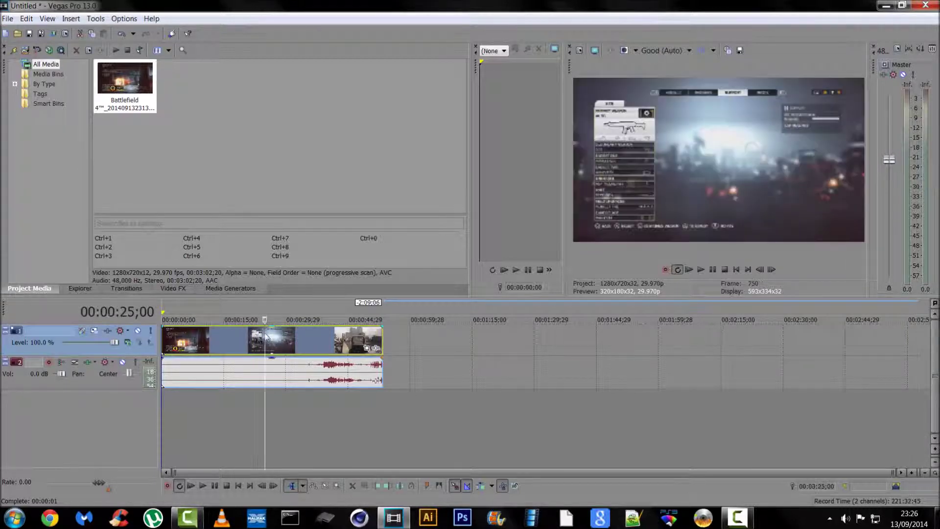
right_click(244, 340)
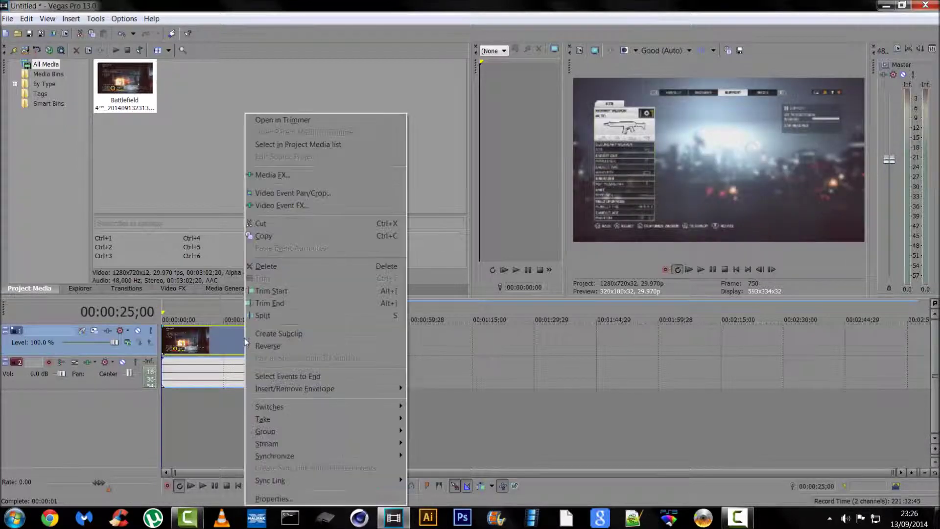
click(271, 497)
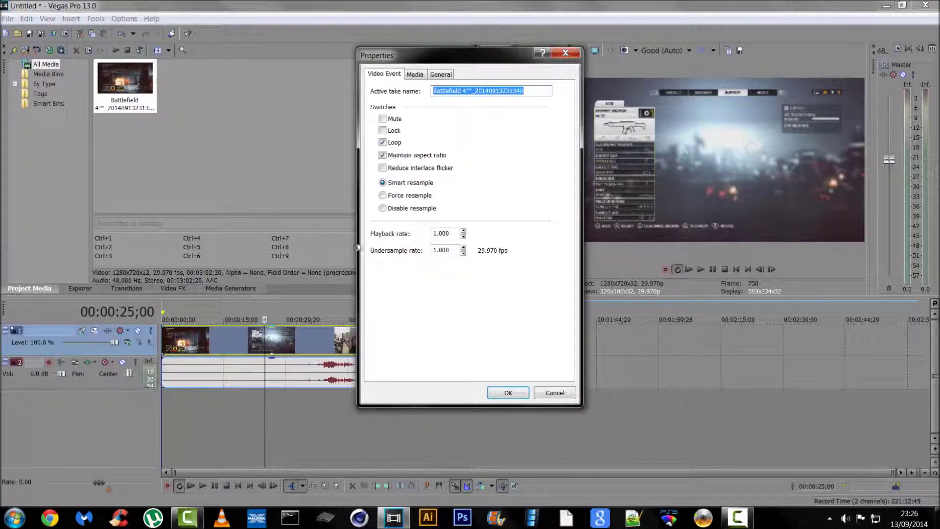
click(382, 208)
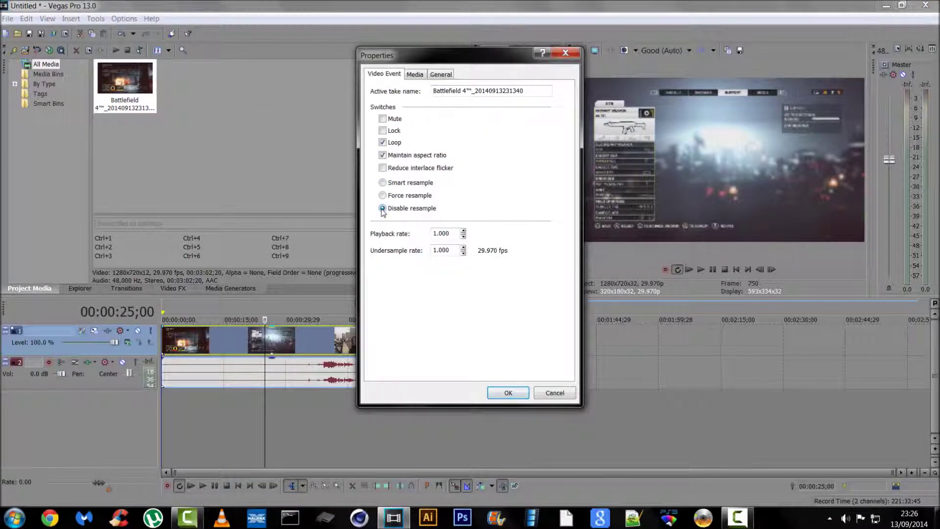
click(508, 394)
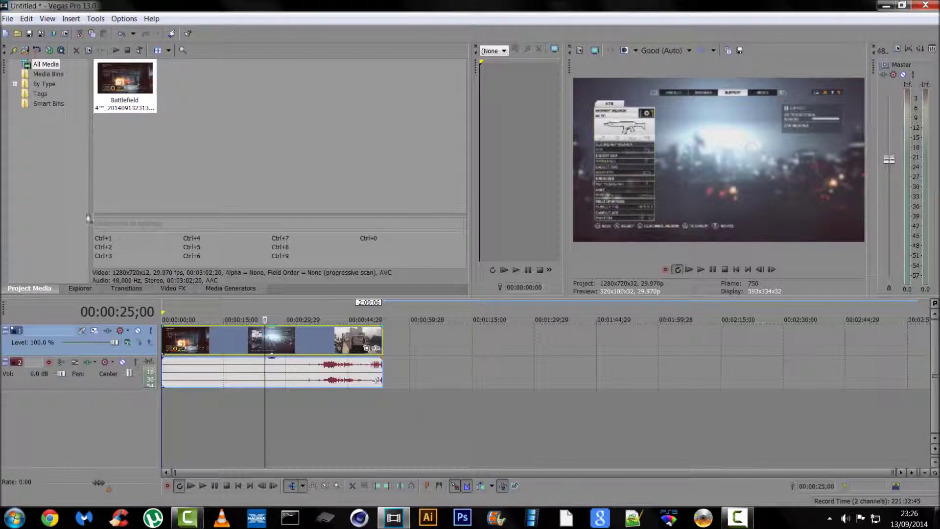
Apply the Sharpen video effect with the RADZ preset to the gameplay clip.
click(168, 289)
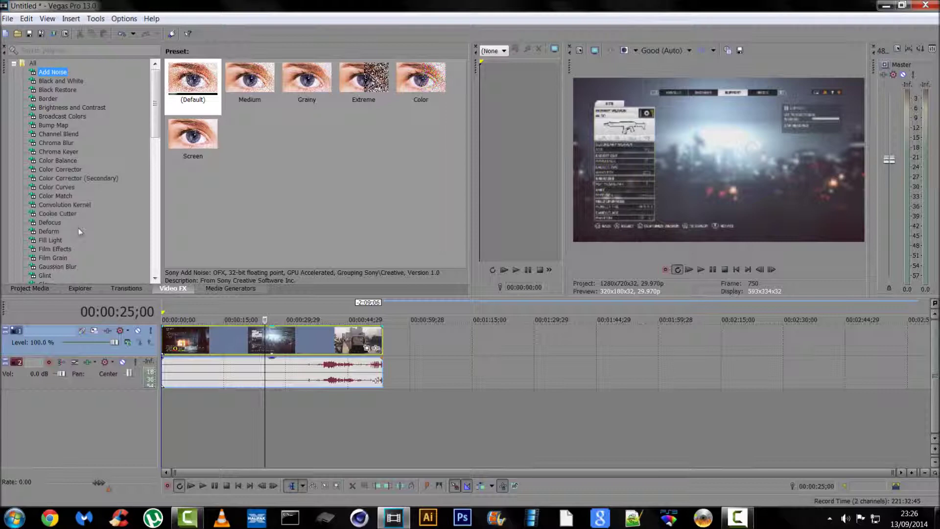
drag(152, 116, 157, 211)
click(50, 249)
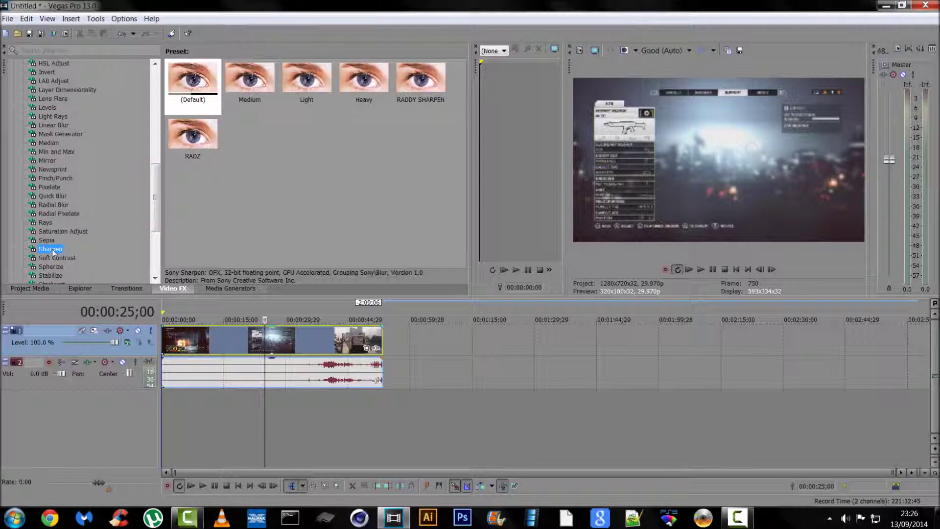
click(198, 143)
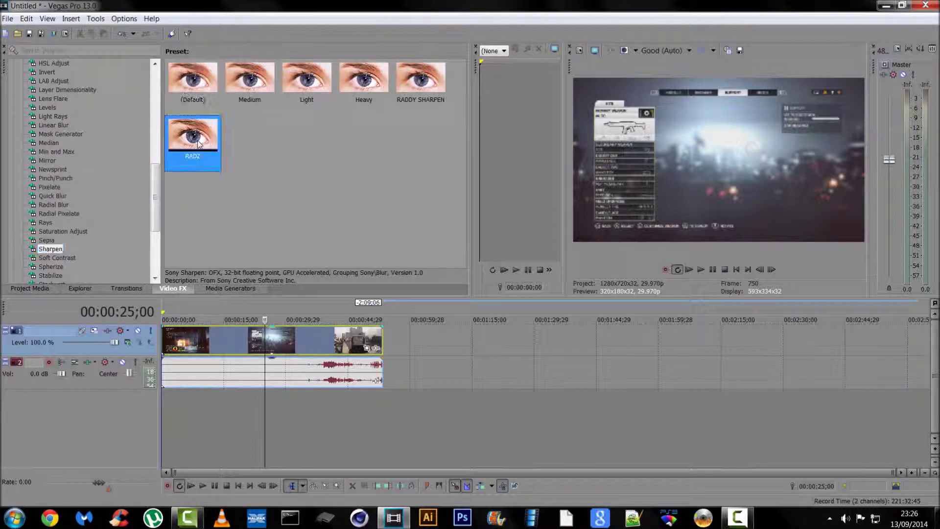
drag(207, 246, 208, 340)
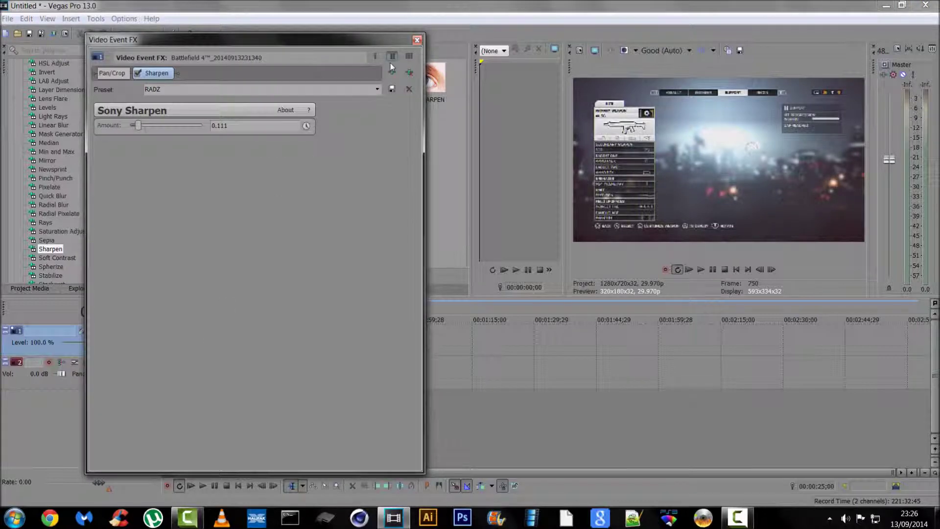
click(417, 40)
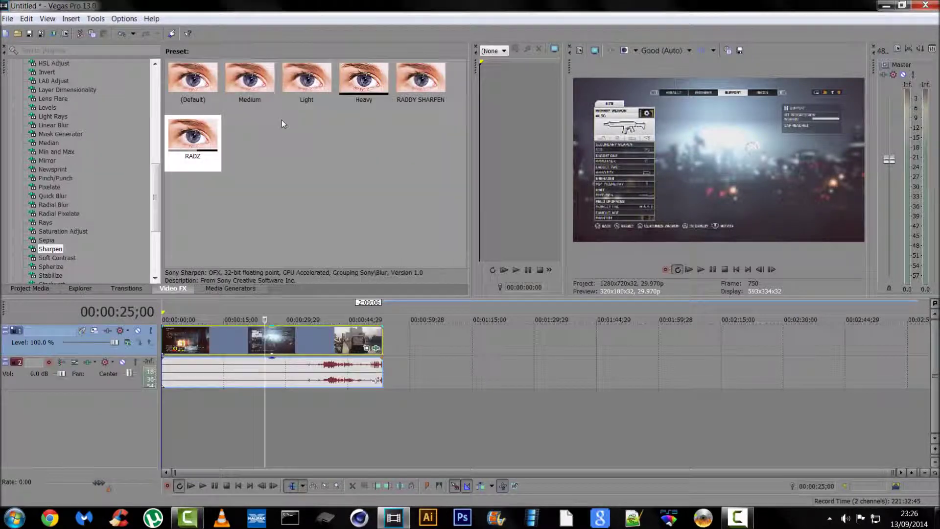
Add the Saturation Adjust effect with the RADZ preset to the gameplay clip.
click(74, 233)
drag(184, 161, 238, 274)
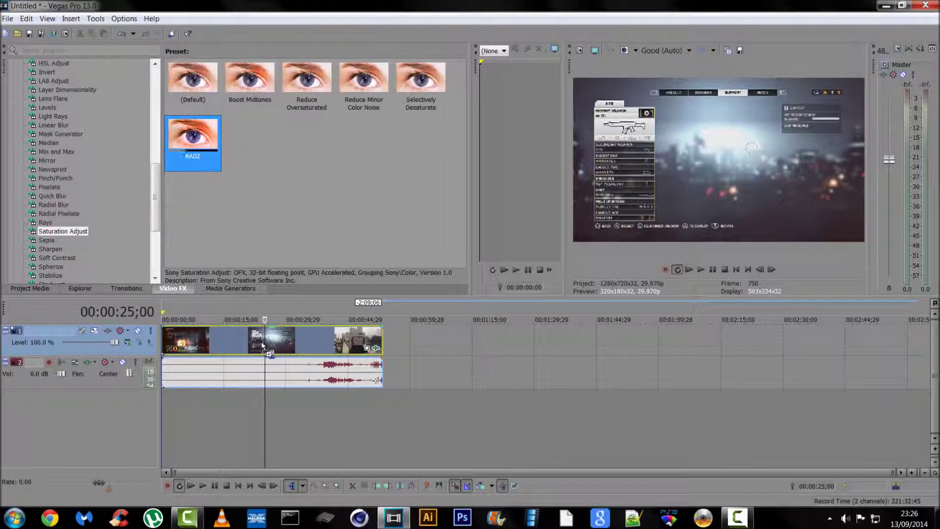
drag(263, 345, 262, 345)
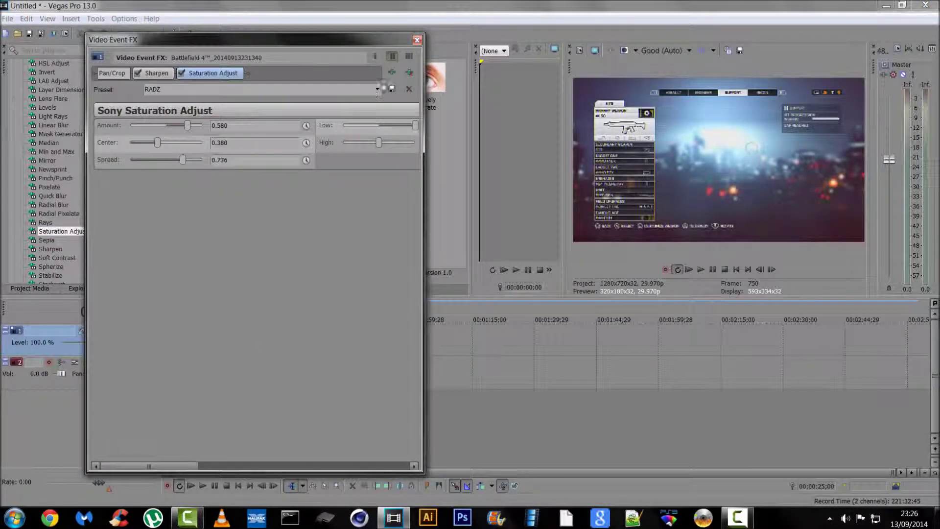
click(417, 40)
Add the Color Corrector (Secondary) effect with the My colour correction preset to the gameplay clip.
scroll(102, 162, up, 8)
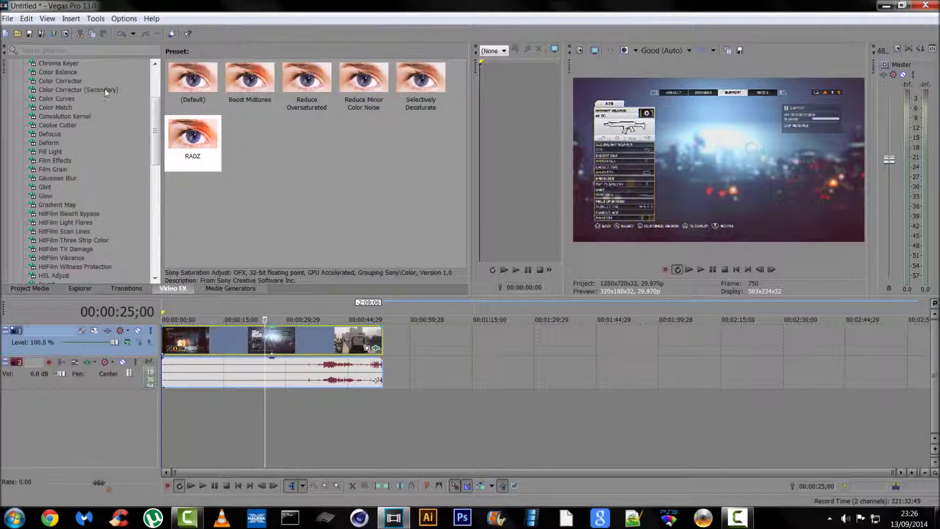
click(105, 90)
drag(313, 145, 316, 337)
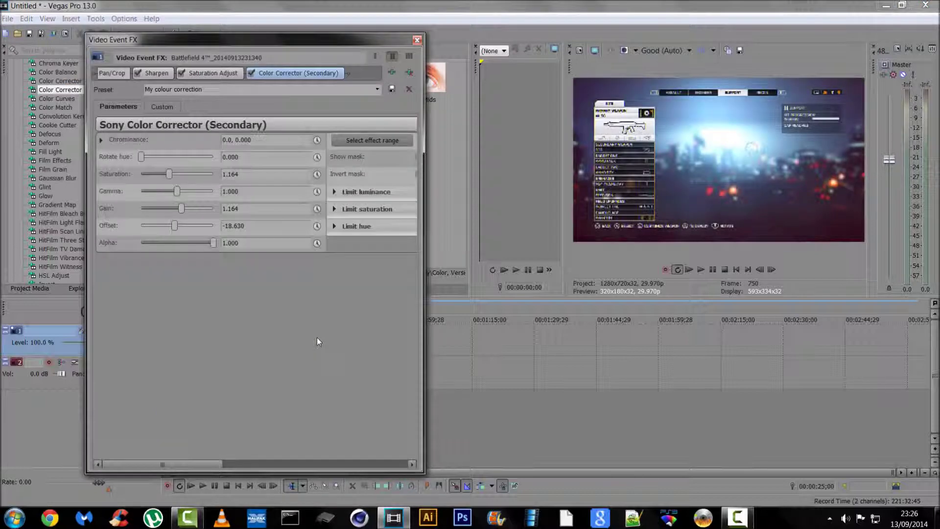
click(416, 40)
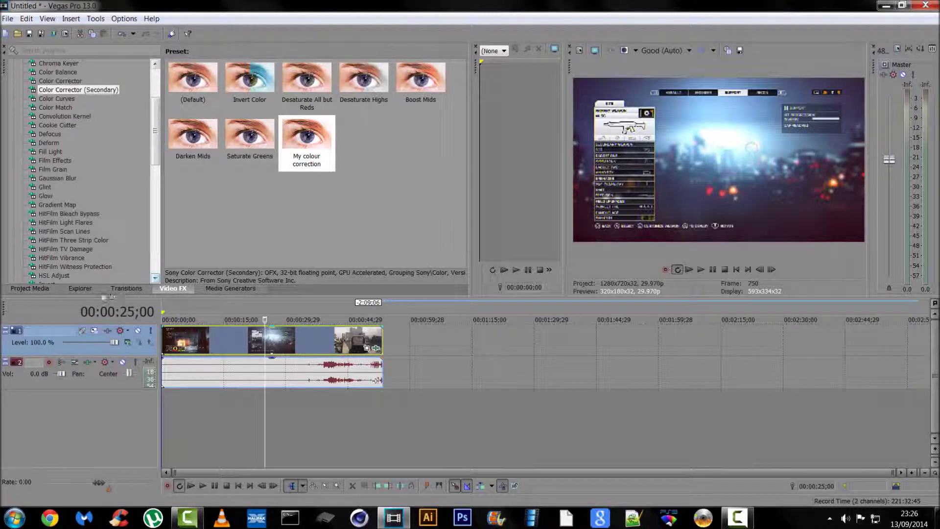
Insert a new video track above the gameplay track.
click(83, 289)
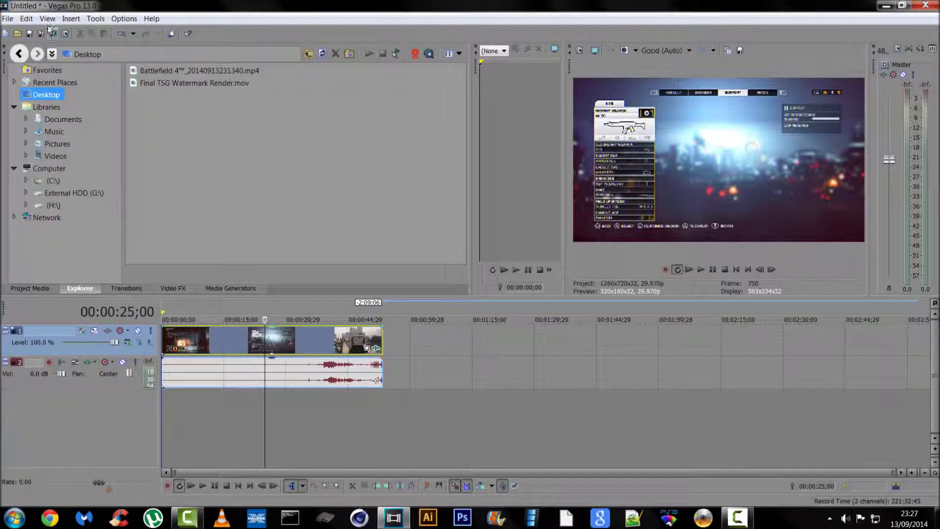
click(71, 19)
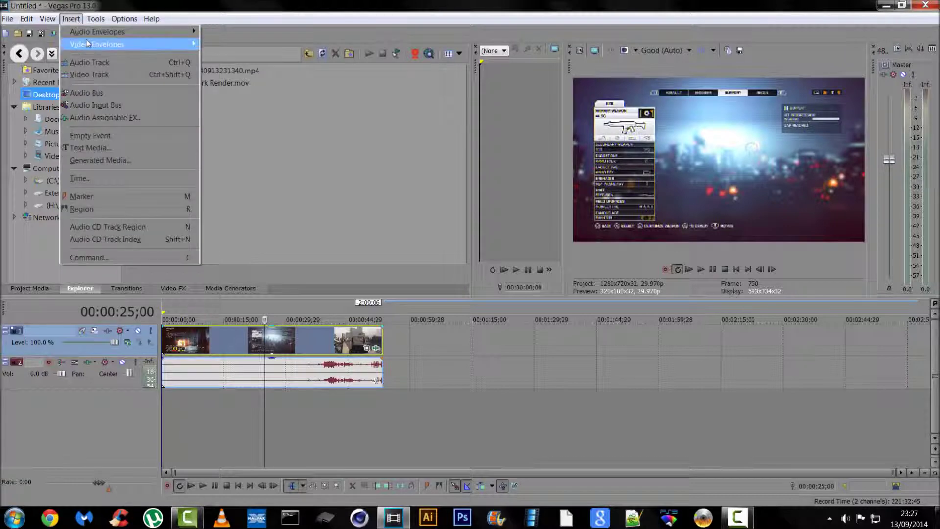
click(93, 75)
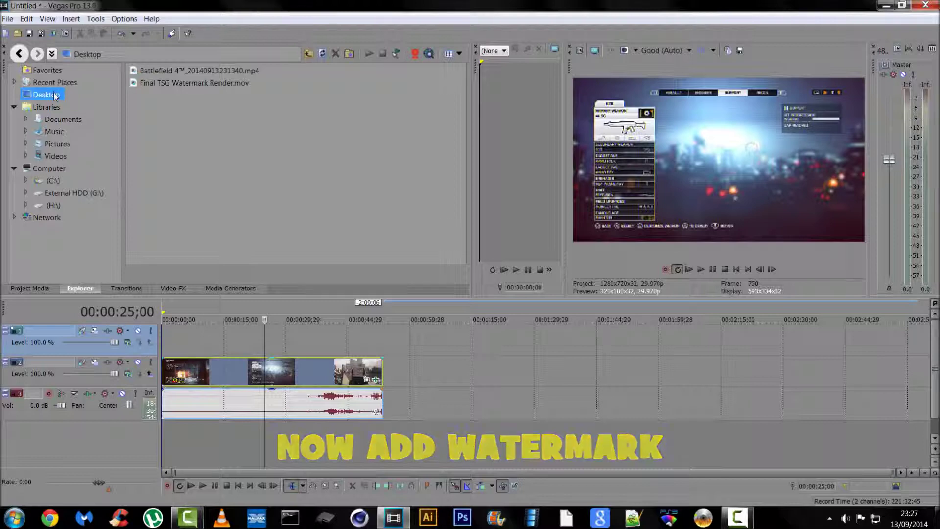
Open Final TSG Watermark Render onto the new track, extend it over the whole gameplay clip, and preview it briefly.
click(17, 34)
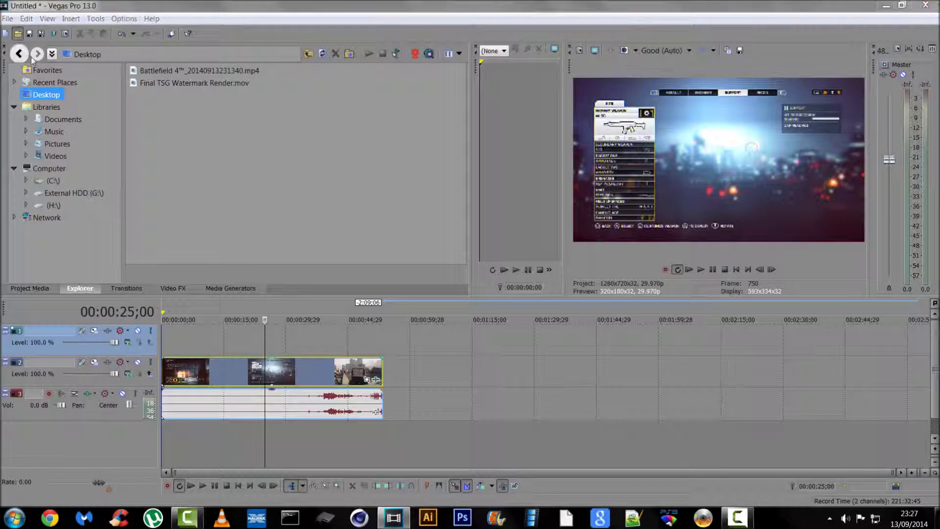
click(200, 214)
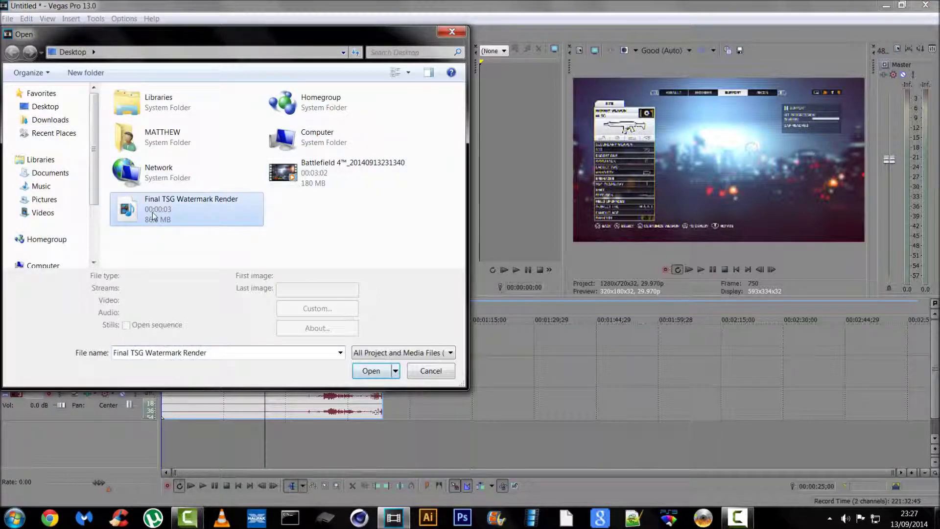
click(375, 384)
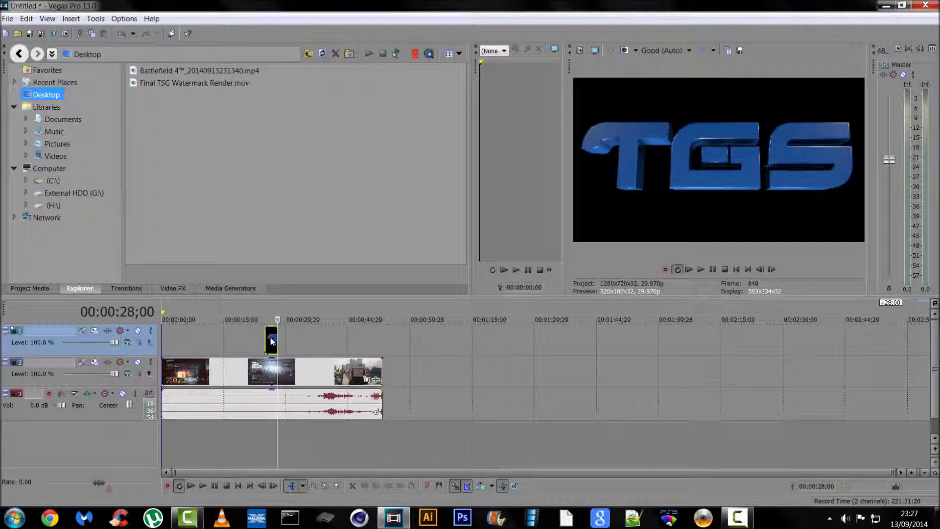
drag(271, 331, 381, 345)
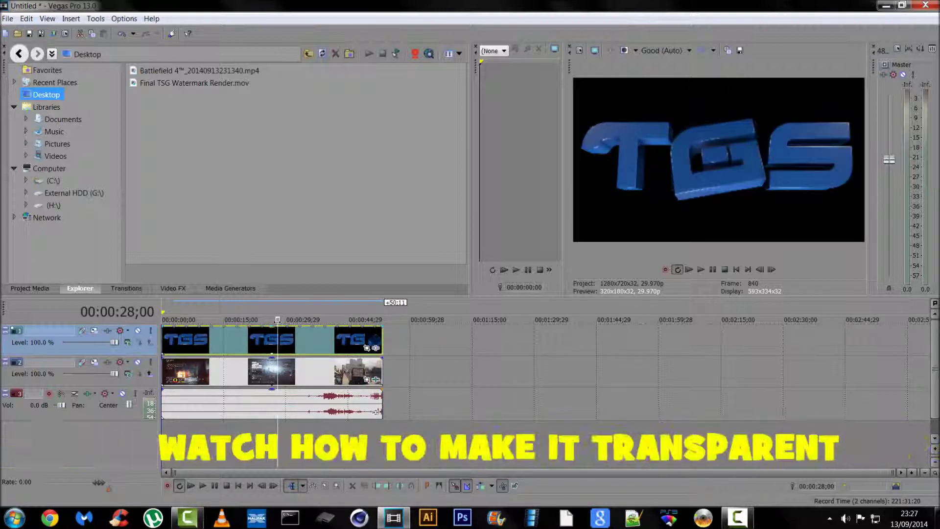
key(space)
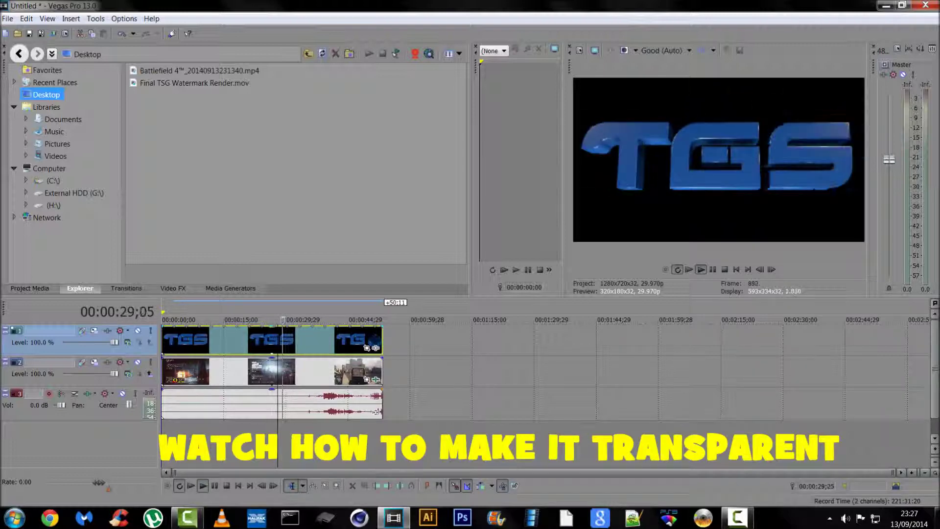
key(space)
Disable resampling and set the alpha channel to Straight (unmatted) in the watermark clip's properties, and check the overlay with a brief playback.
right_click(235, 344)
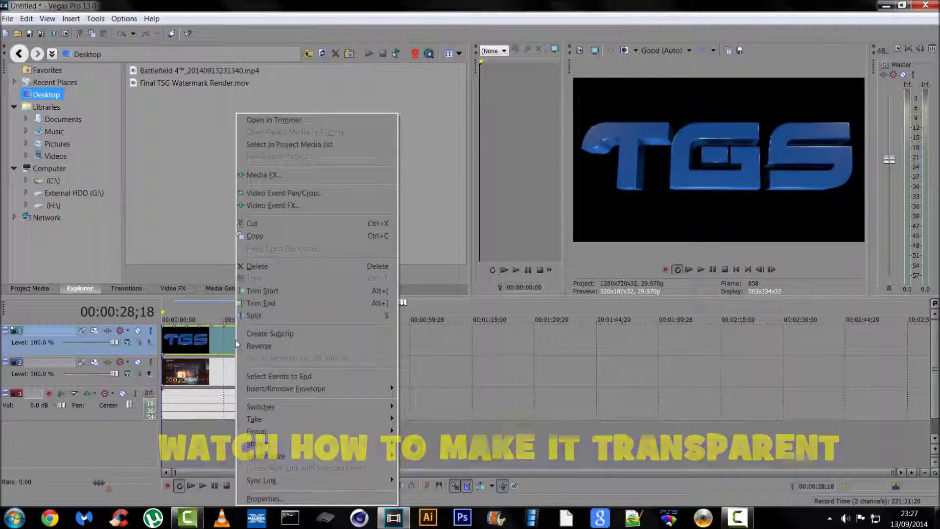
click(261, 498)
click(382, 208)
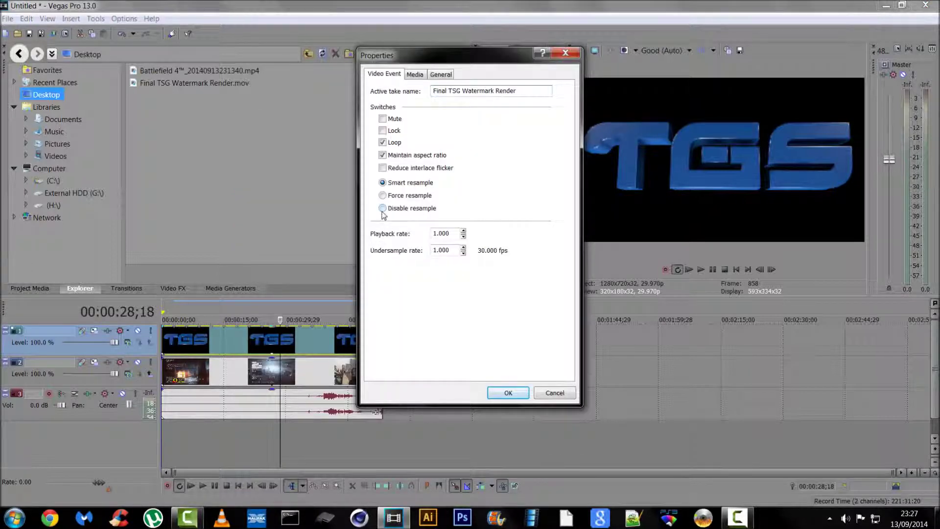
click(418, 75)
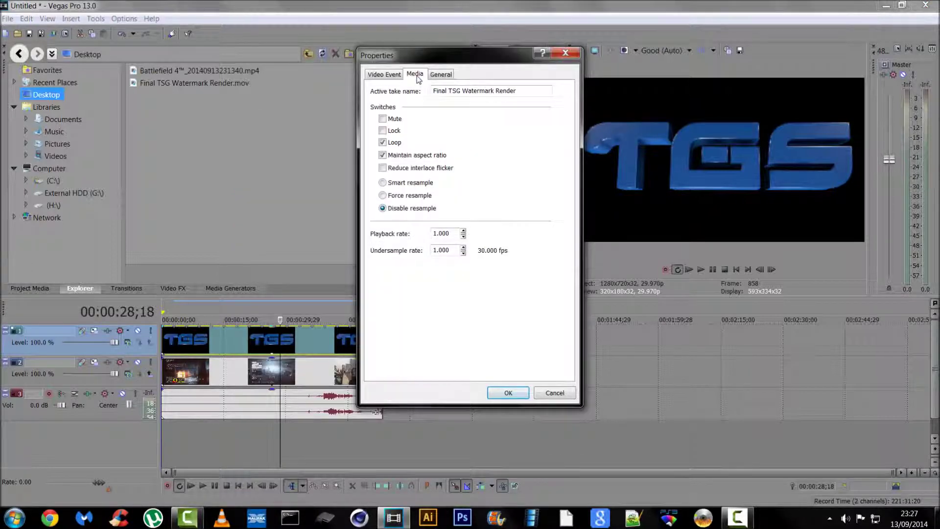
click(483, 288)
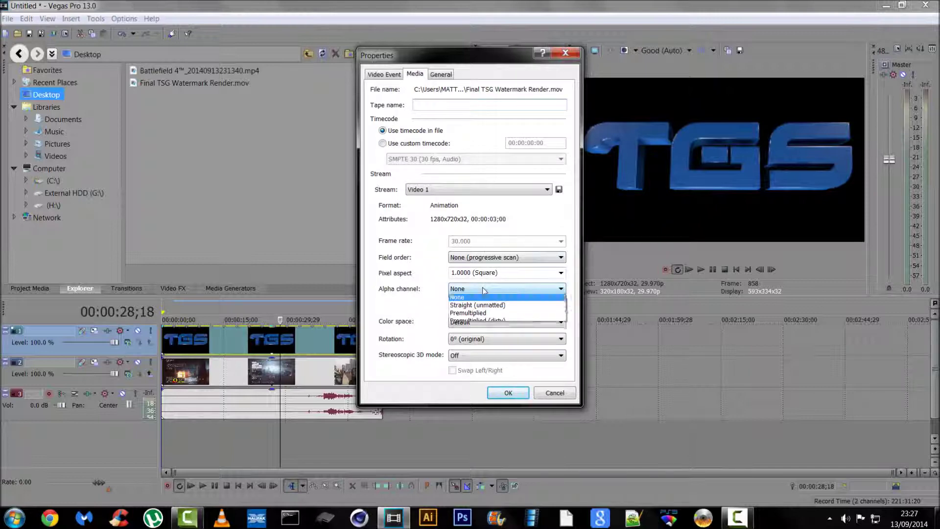
click(484, 315)
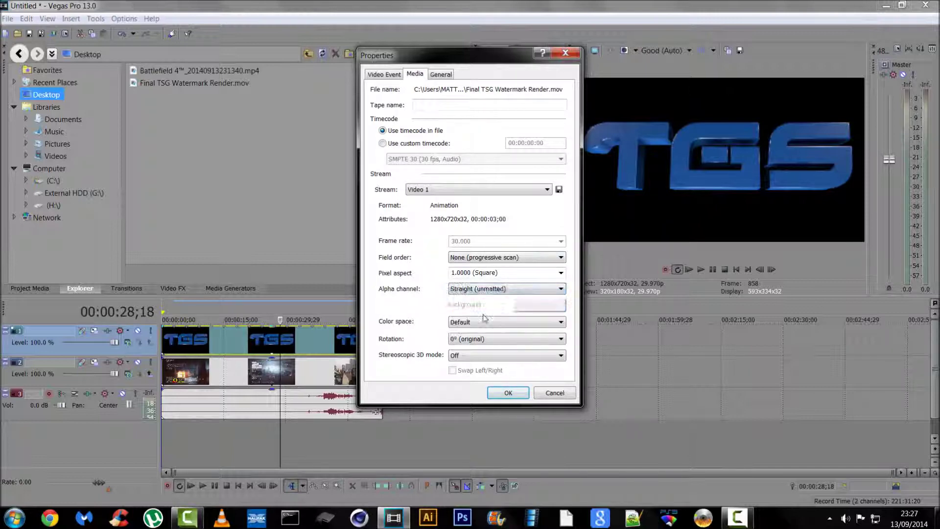
click(507, 393)
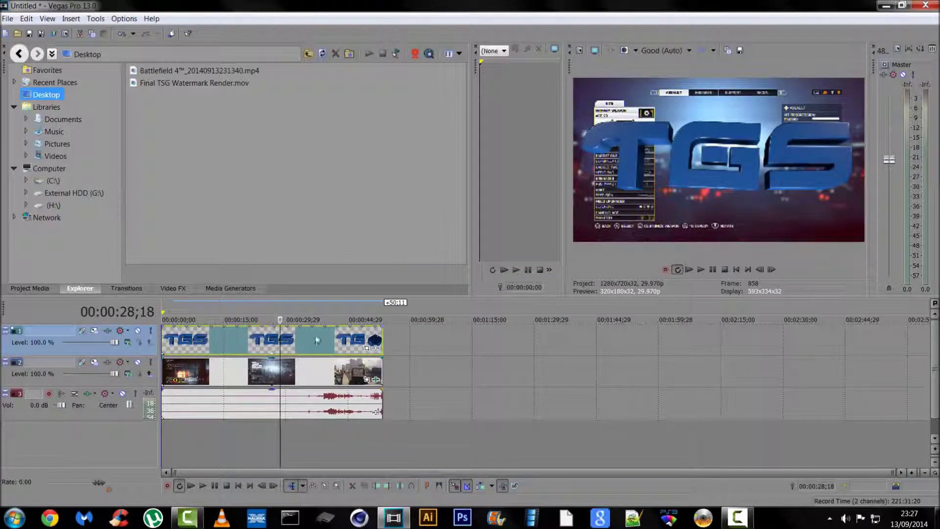
key(space)
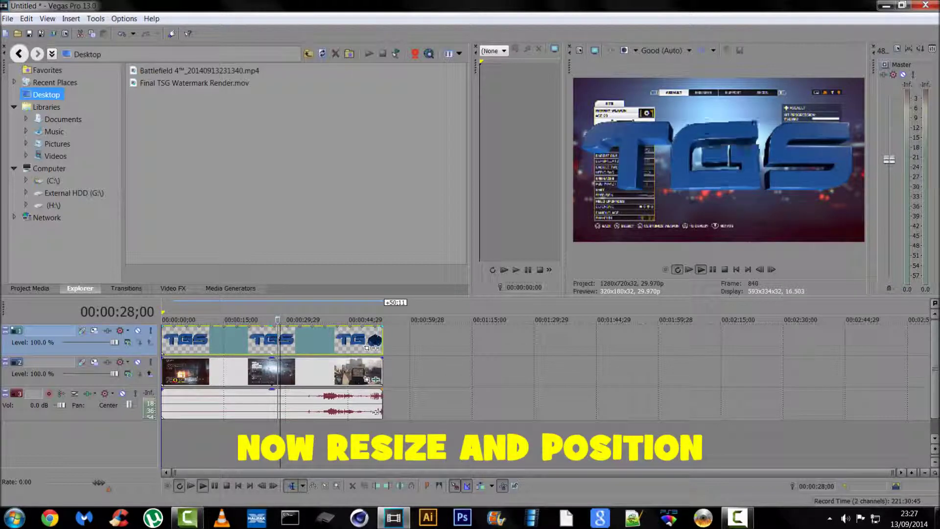
key(space)
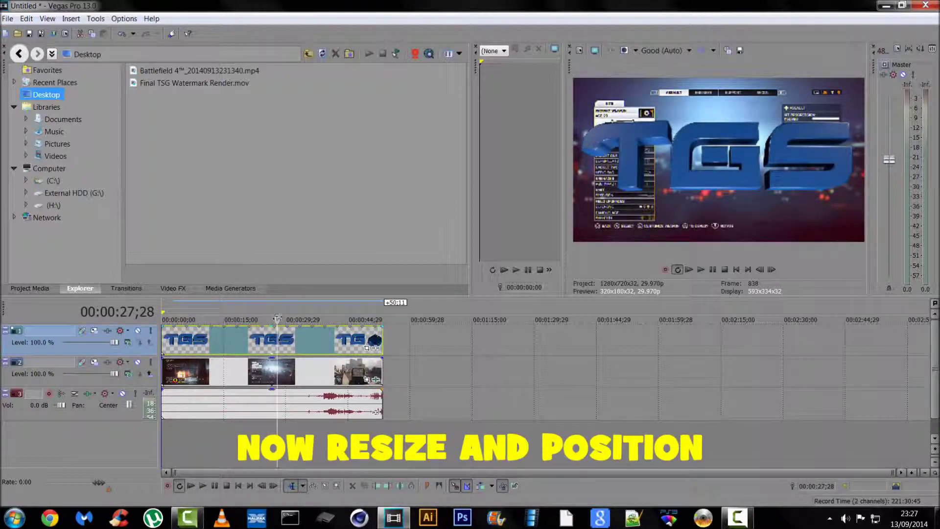
Shrink the watermark with an Event Pan/Crop frame of about 6,169.5 by 3,470.4 and position it in the video's upper-right corner.
click(367, 350)
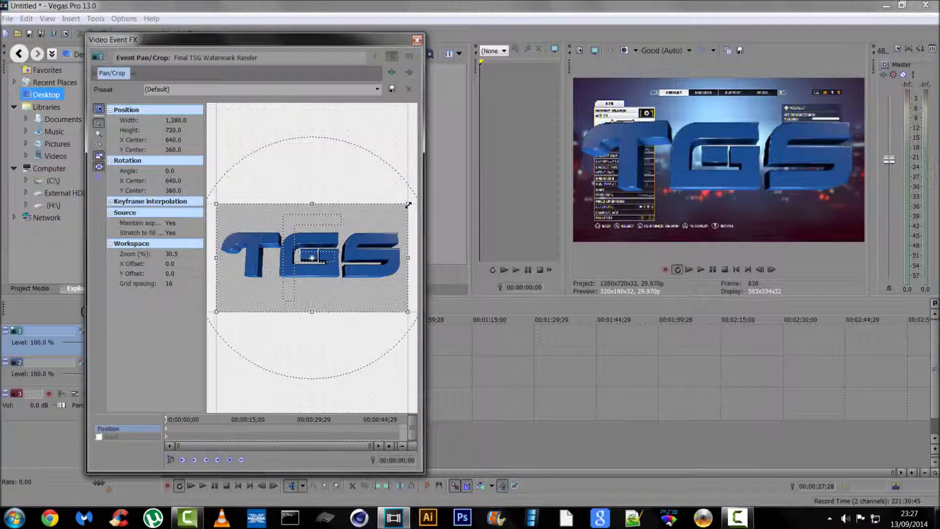
drag(408, 205, 805, 1)
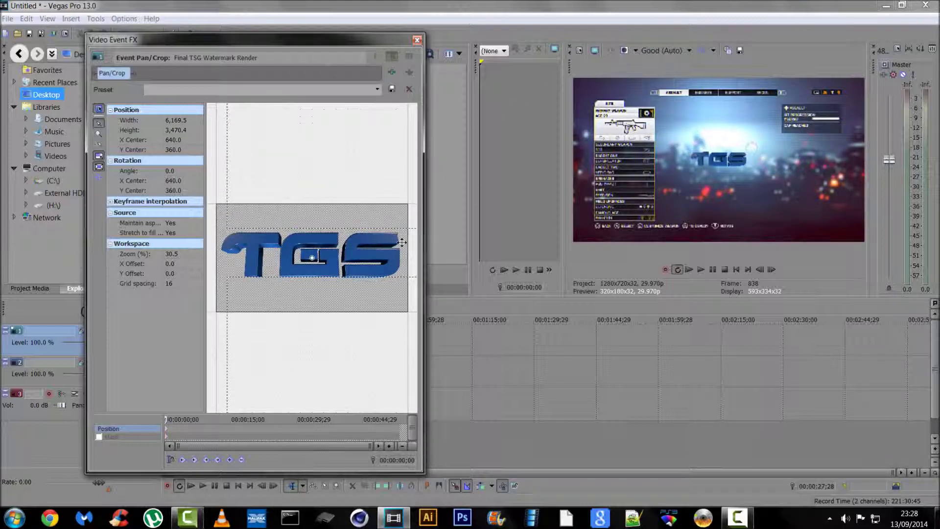
drag(359, 257, 18, 460)
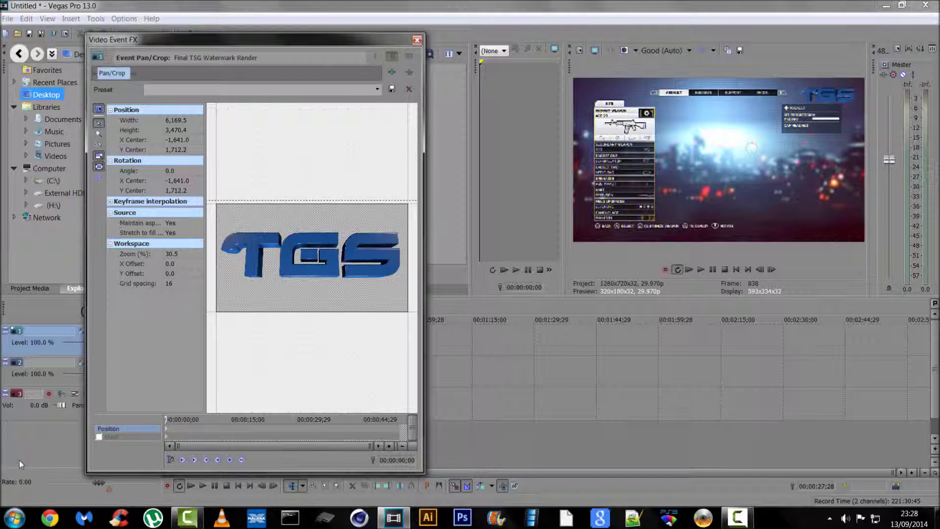
click(417, 40)
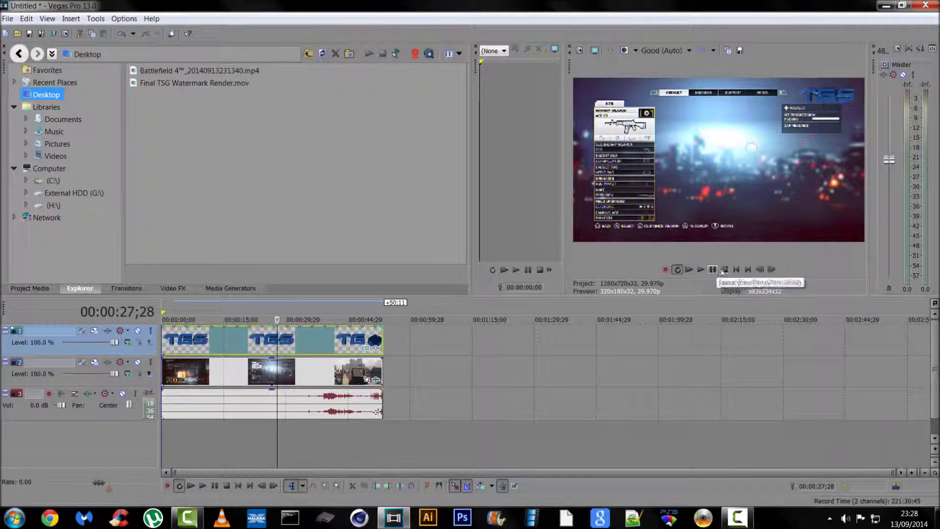
Play the project from the start to check the watermarked gameplay, and stop playback at the end of the clip.
click(737, 269)
click(701, 269)
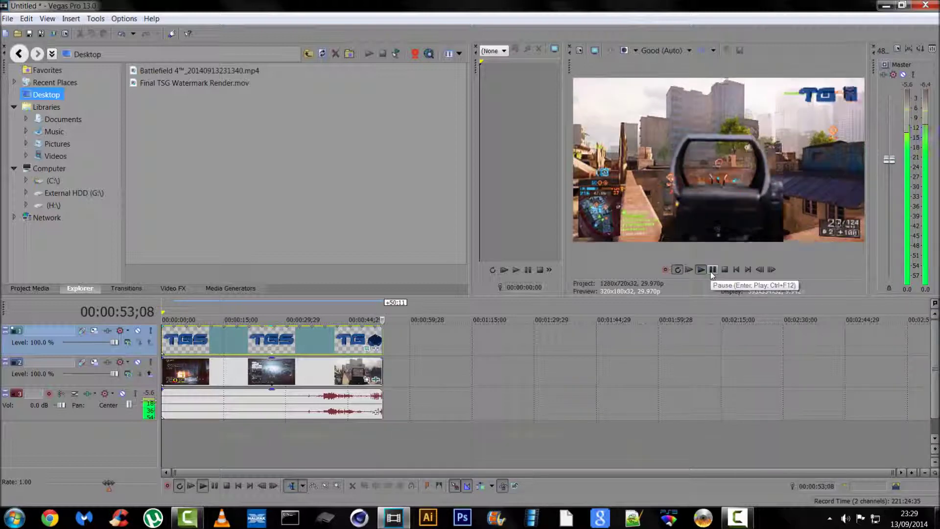
click(724, 270)
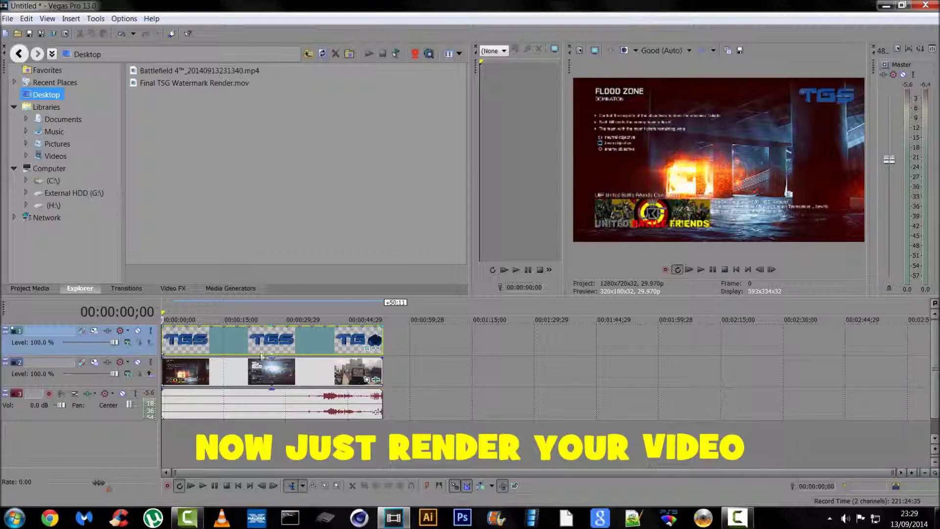
Open the Render As settings and select the MainConcept AVC/AAC Internet HD 720p template.
click(8, 18)
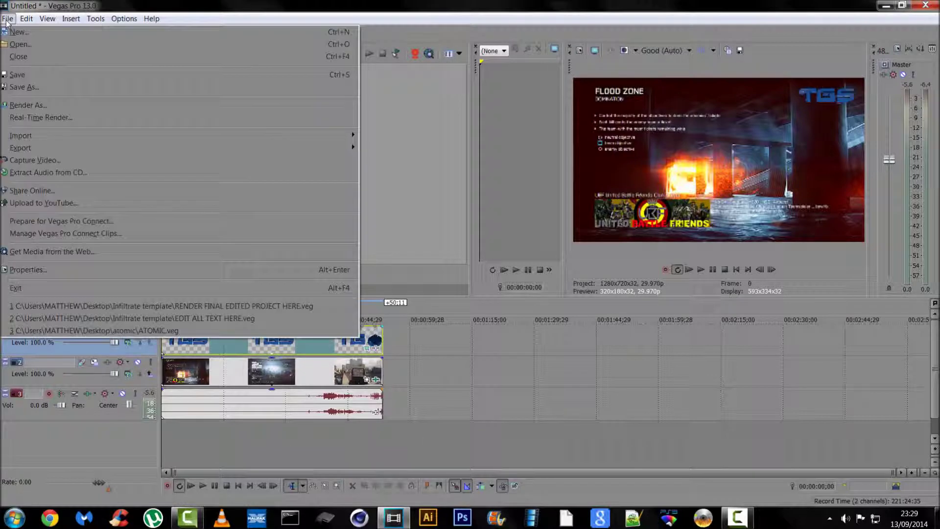
click(35, 107)
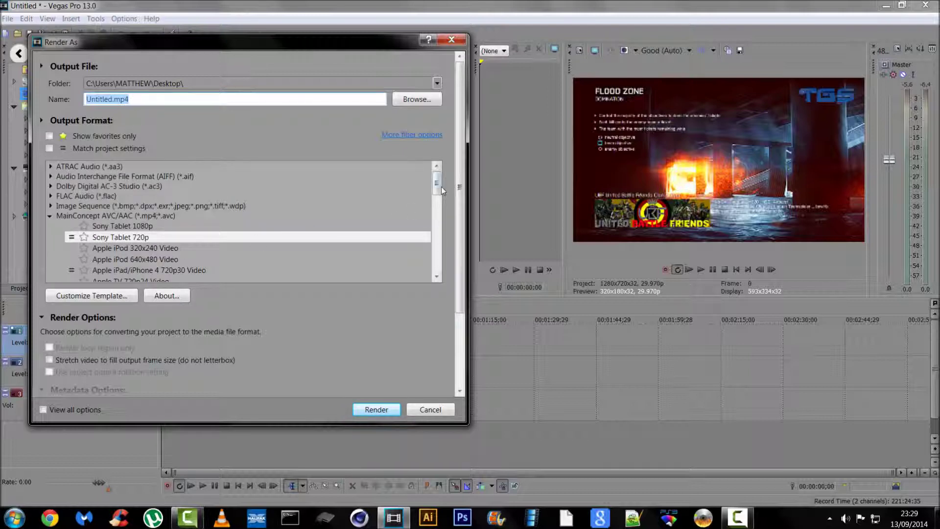
drag(441, 186, 440, 205)
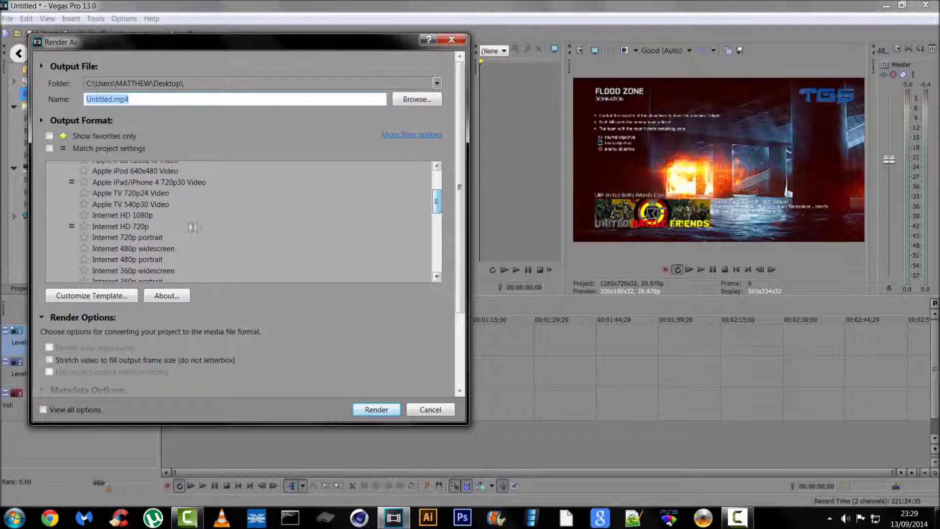
click(128, 227)
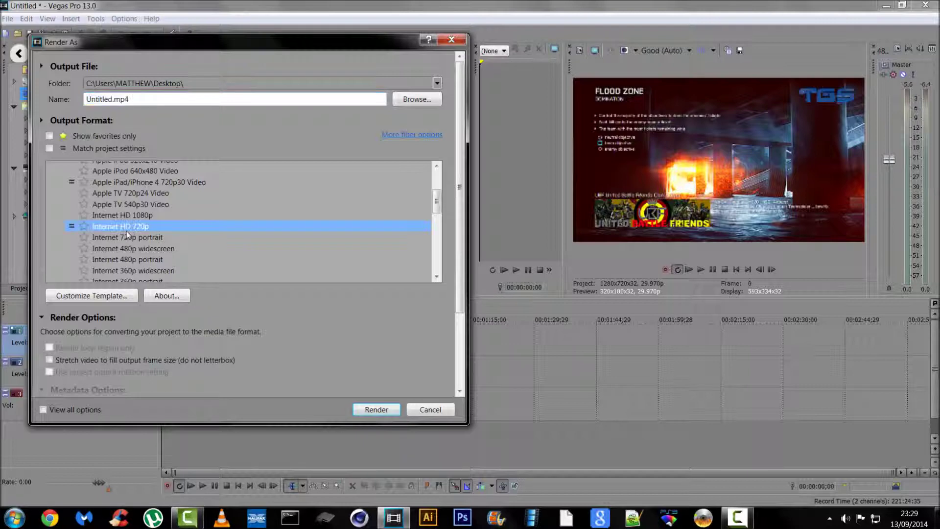
Customize the template so the source cannot adjust the frame rate and the encode mode is Render using CUDA if available.
click(95, 300)
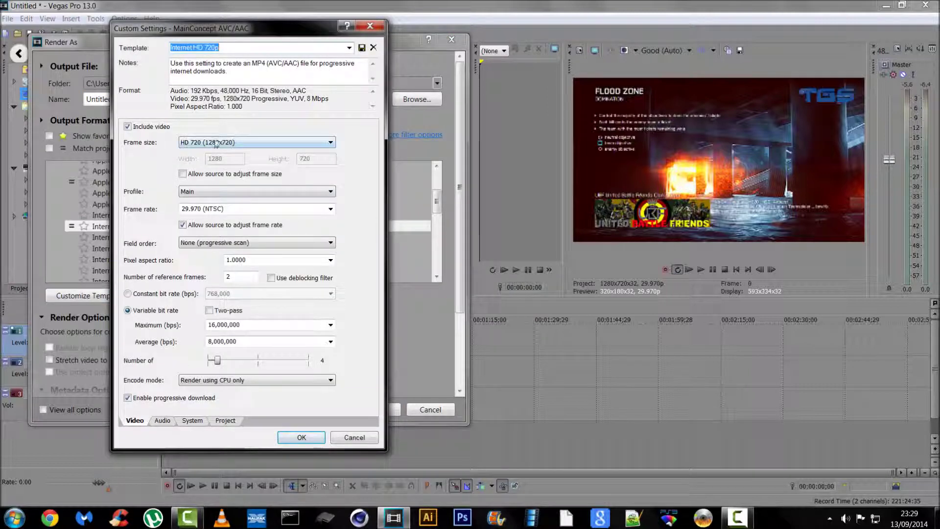
click(184, 227)
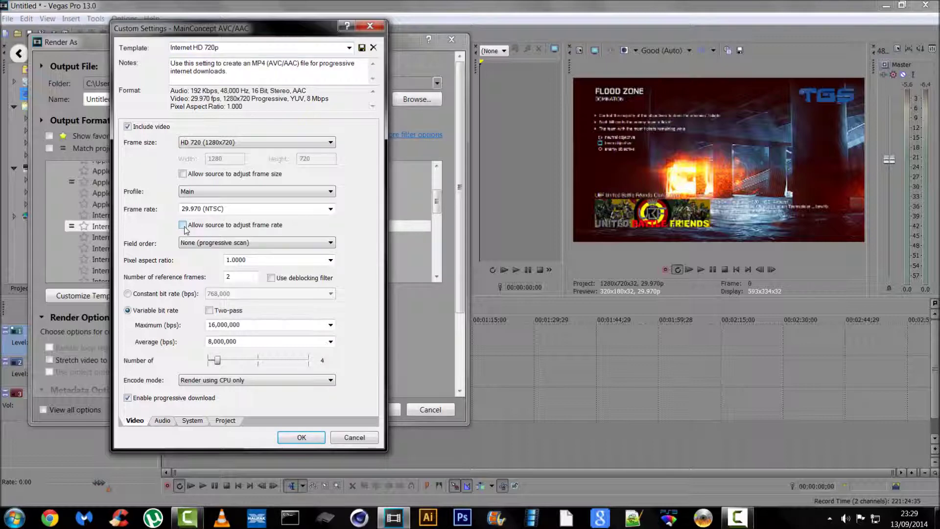
click(251, 385)
click(242, 407)
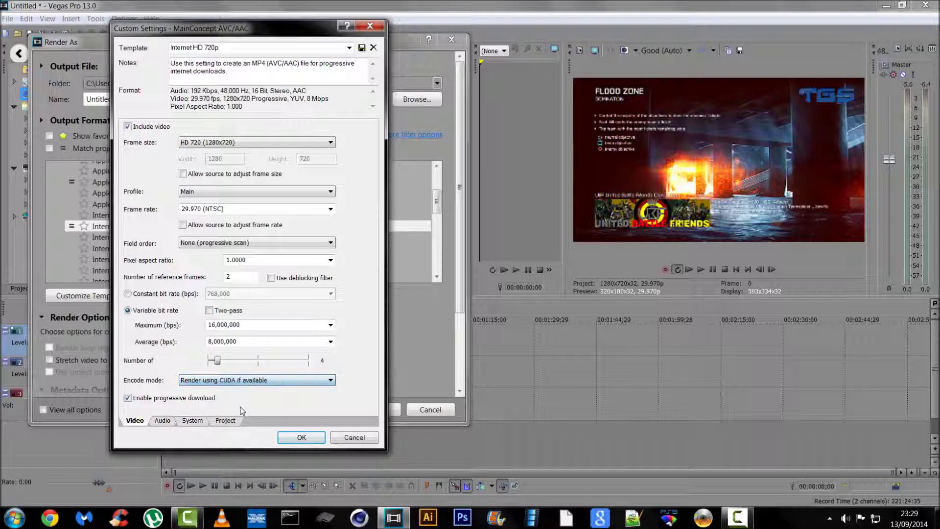
Check the GPU for CUDA availability and review the template's video and audio settings.
click(192, 420)
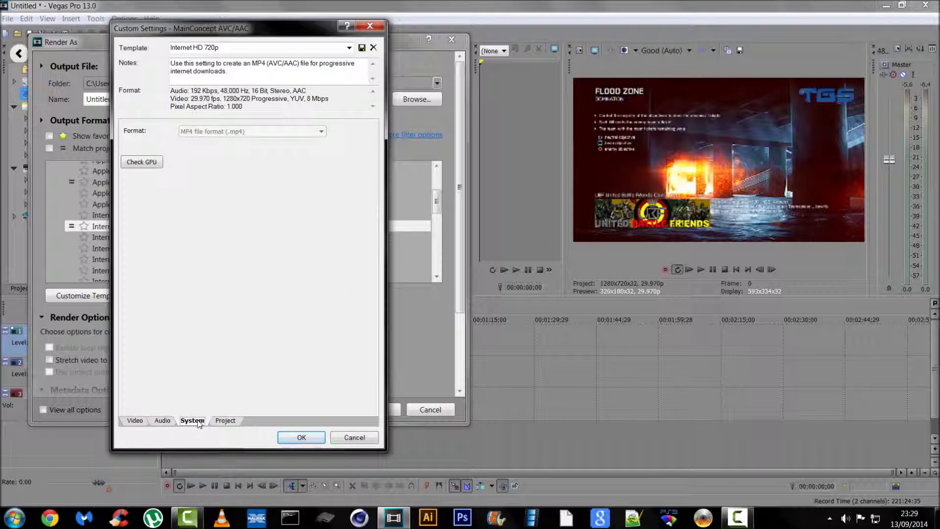
click(148, 165)
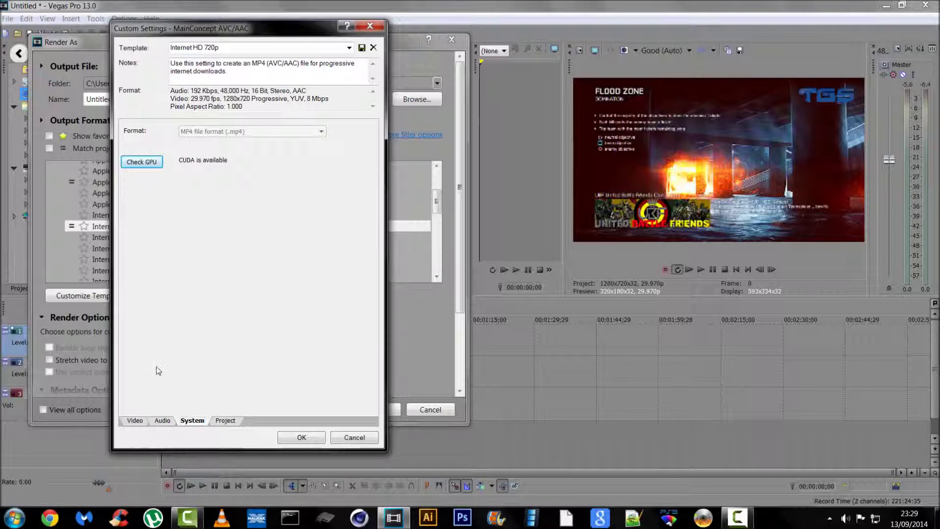
click(135, 420)
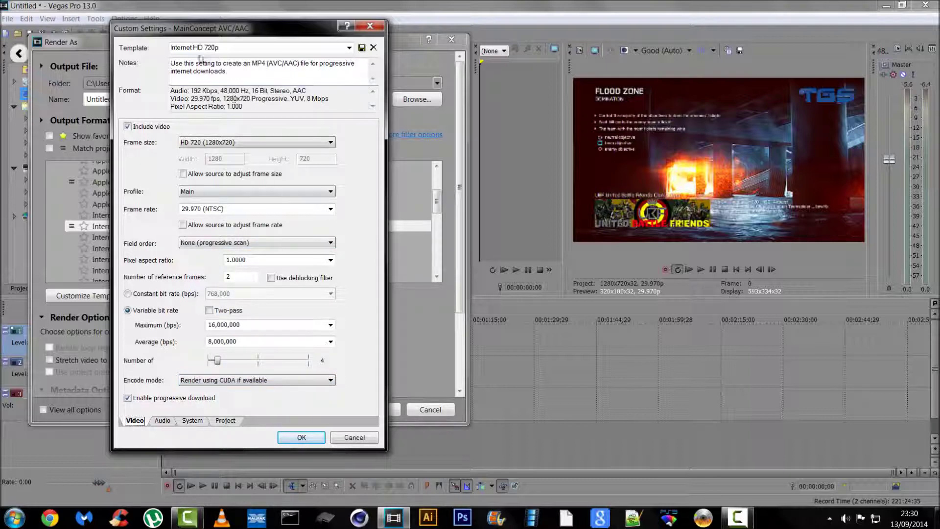
click(168, 420)
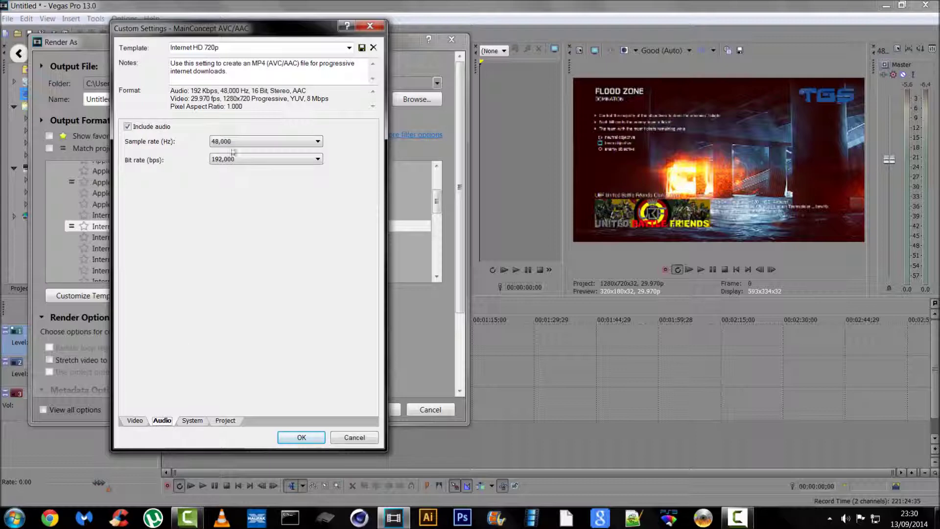
Set the template's video rendering quality to Best and accept the custom render settings.
click(225, 421)
click(285, 131)
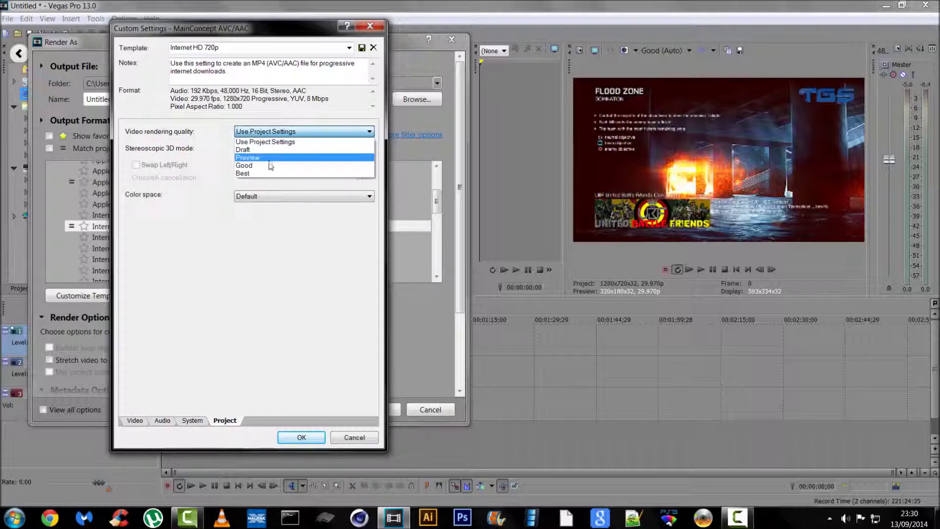
click(259, 176)
click(141, 421)
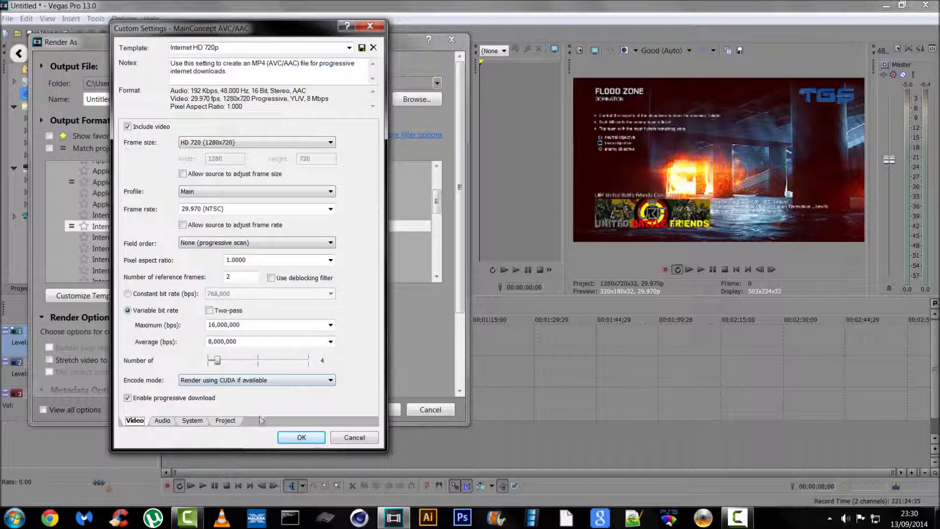
click(308, 438)
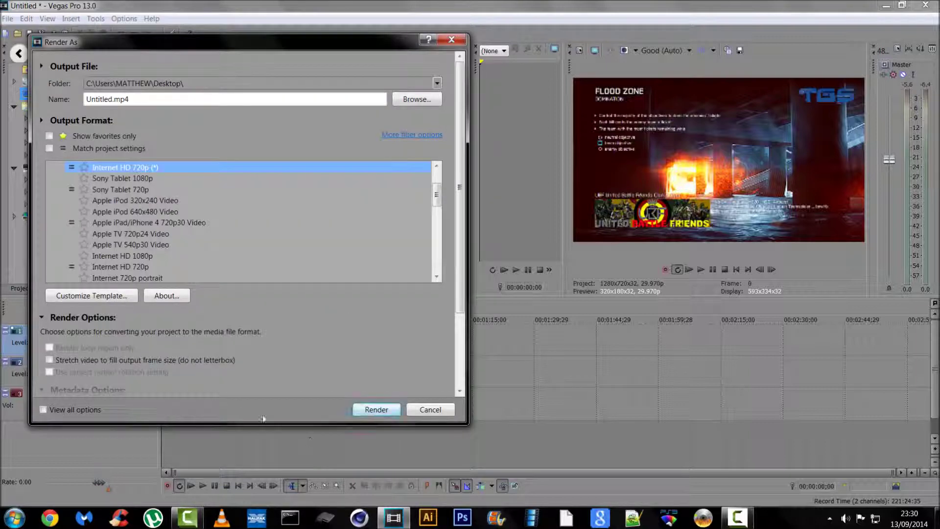
Name the output file Test MP4 and start rendering it to the Desktop.
drag(149, 99, 57, 100)
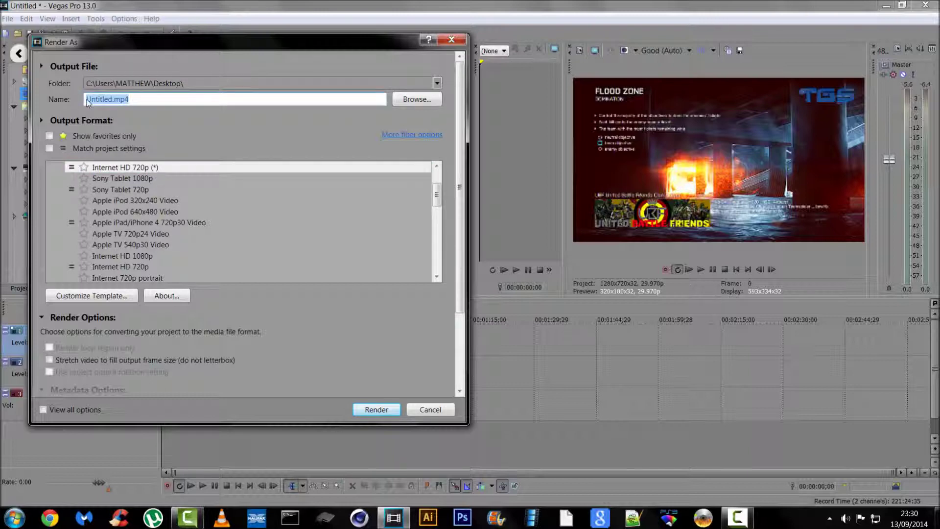
text(T)
click(376, 409)
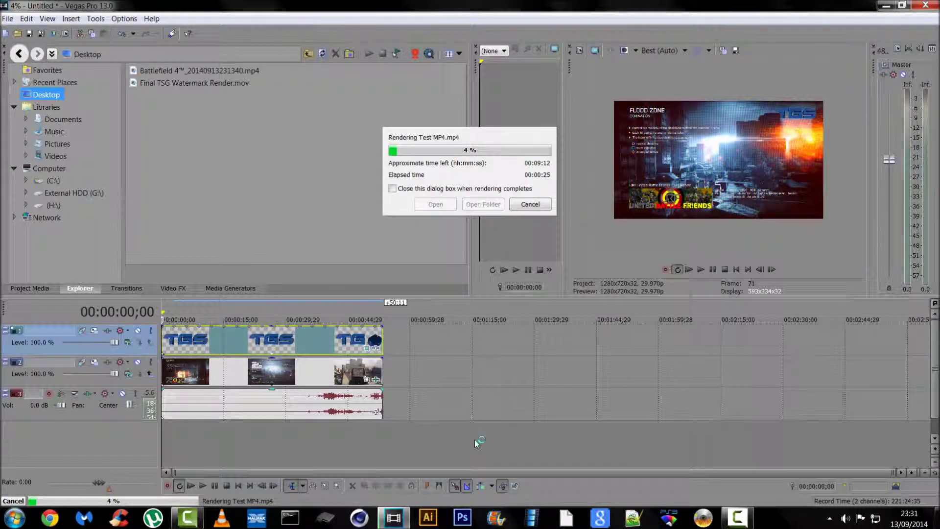
click(829, 518)
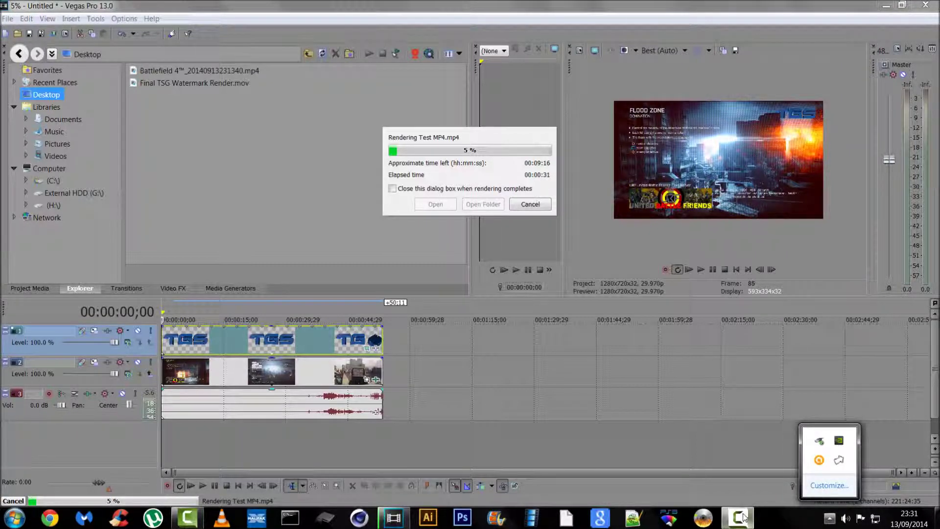
click(819, 460)
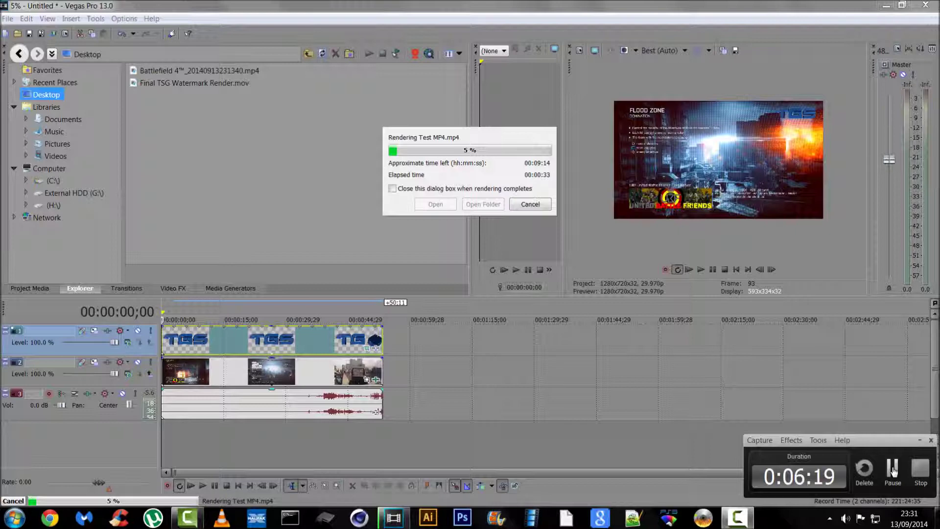
click(893, 469)
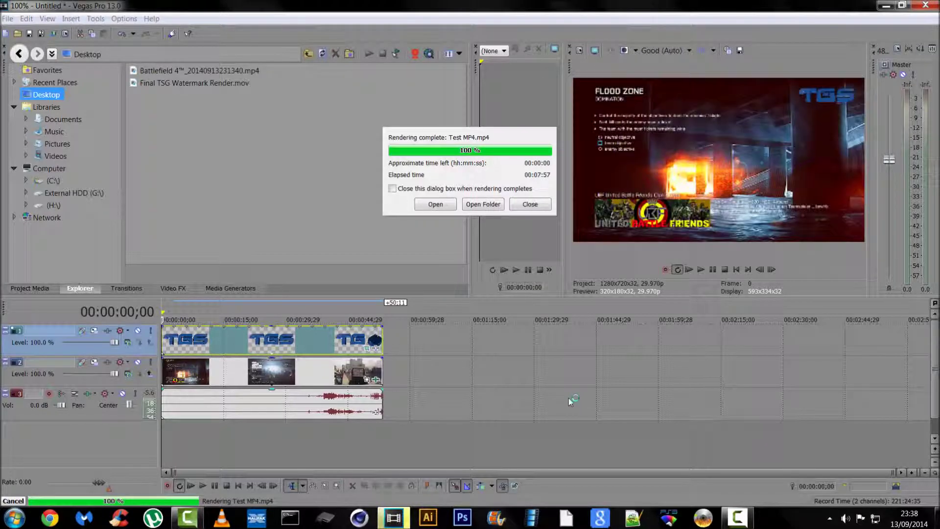
Dismiss the completed render dialog and close the video editor.
click(529, 204)
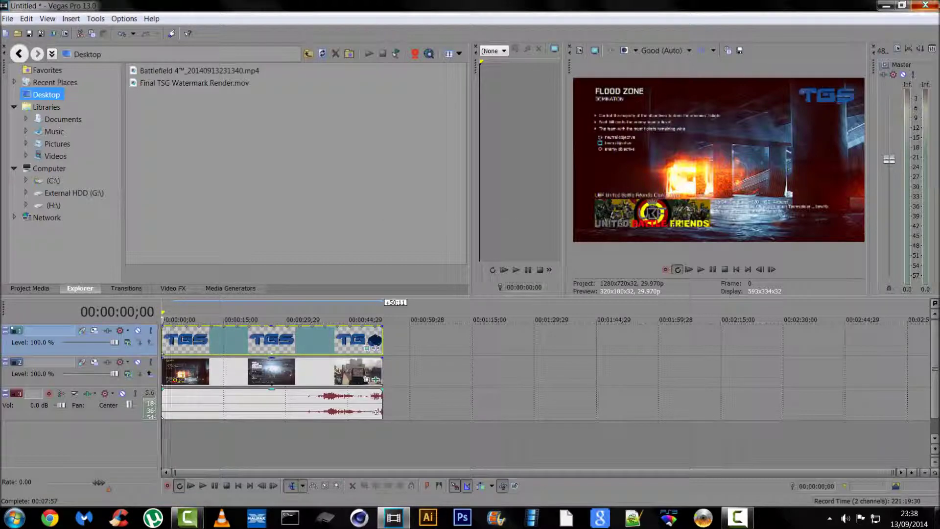
click(925, 5)
click(500, 215)
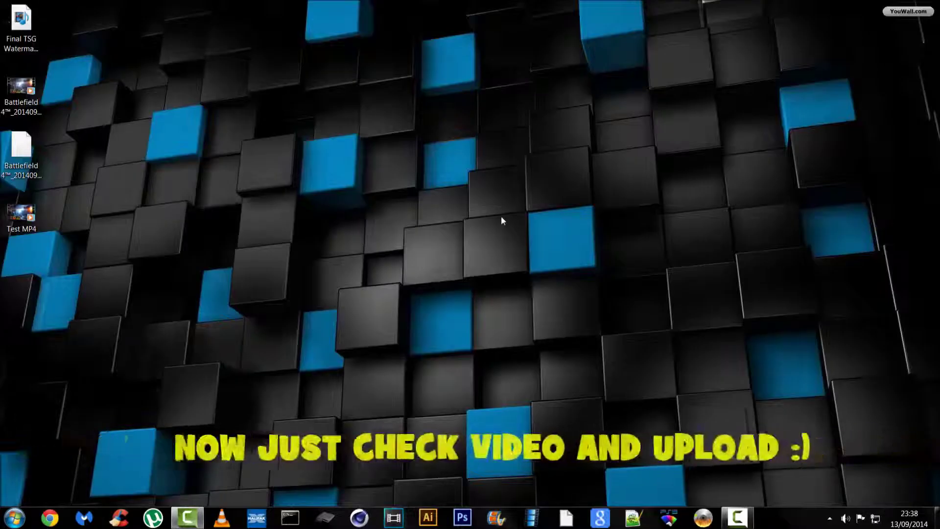
Move the Test MP4 file out onto the desktop, open it in the media player, and watch it maximized to check the render.
drag(42, 228, 422, 174)
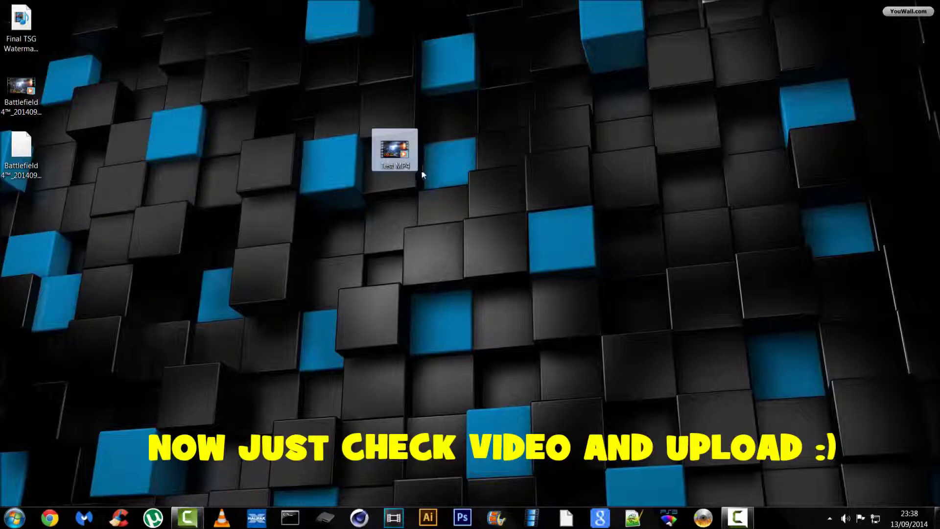
double_click(398, 155)
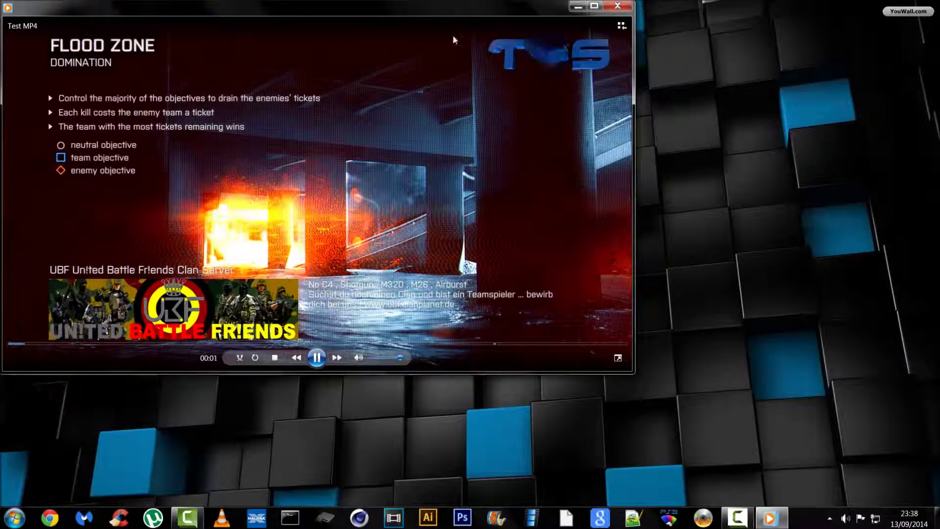
drag(394, 9, 503, 41)
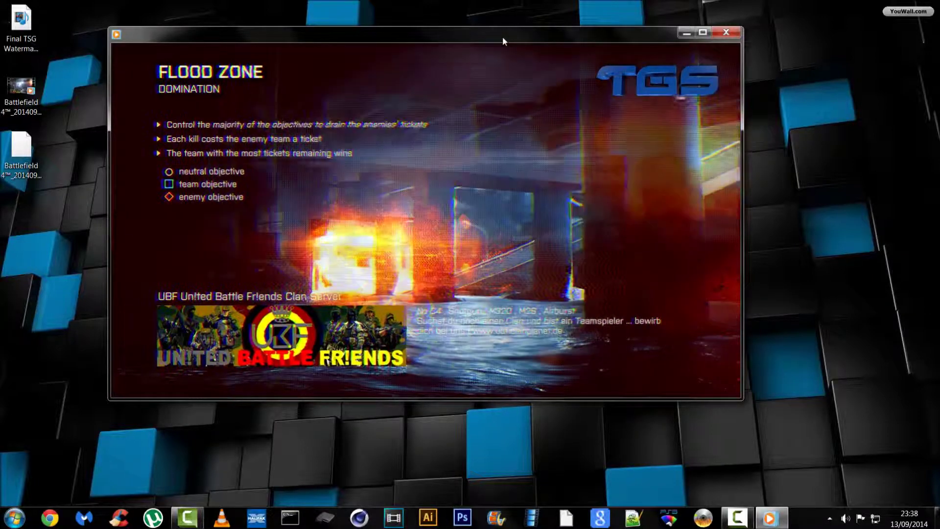
drag(505, 33, 512, 4)
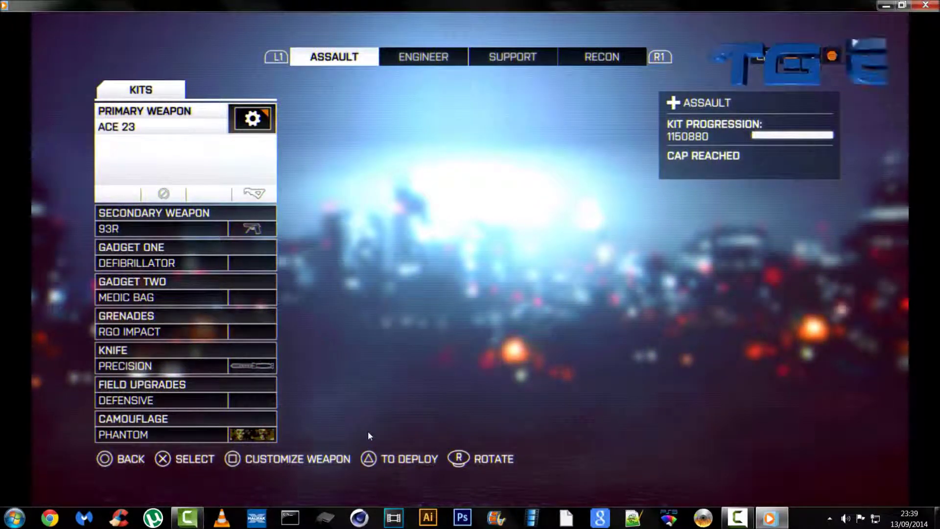
mouse_move(277, 474)
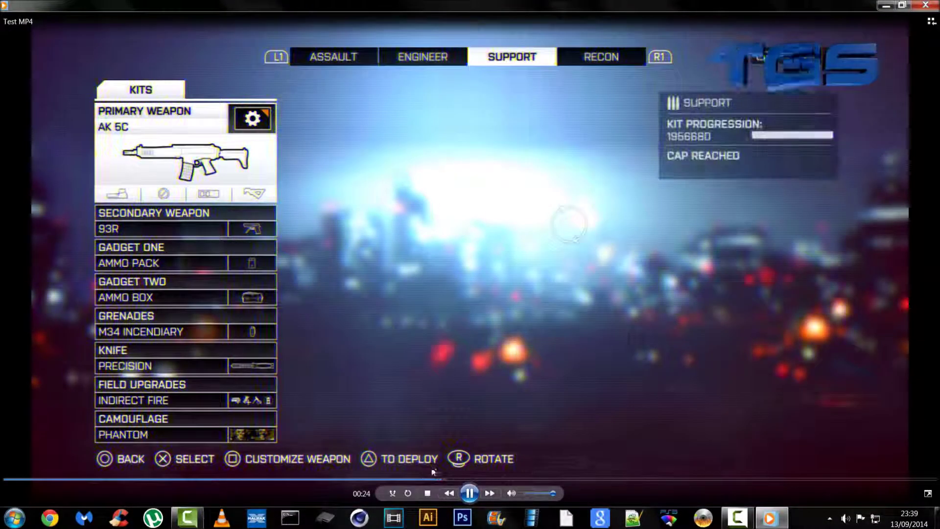